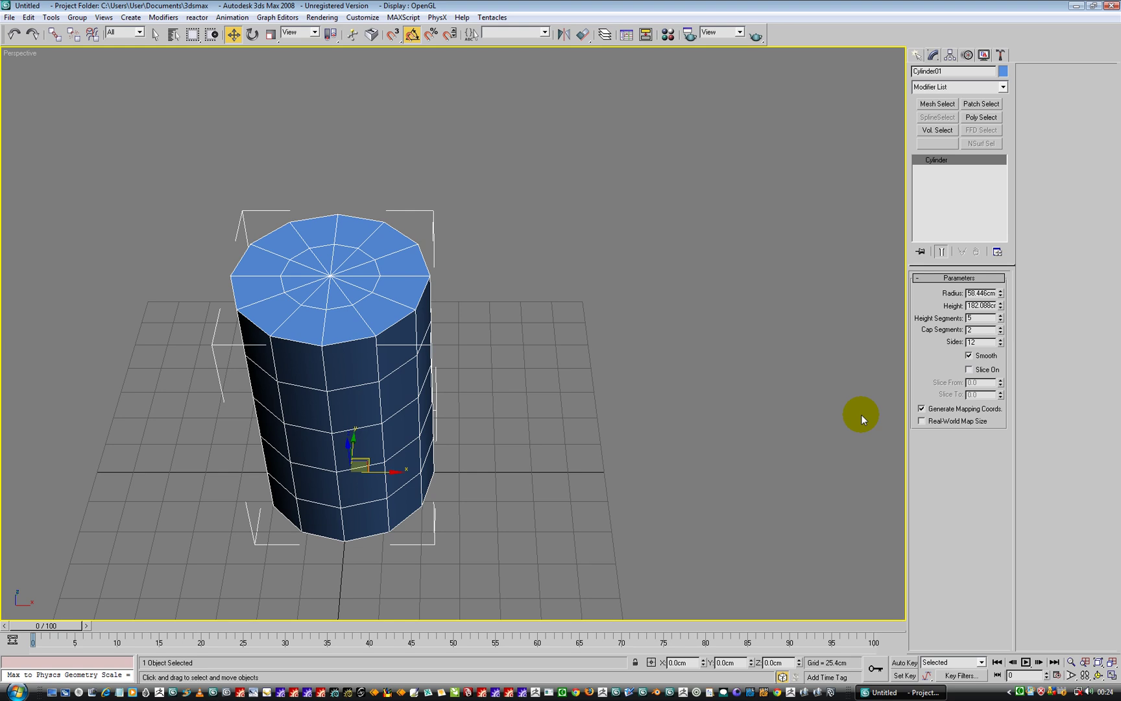
Convert the cylinder to an Editable Poly and switch to the Front view.
alt+middle_drag(674, 334, 634, 342)
right_click(409, 344)
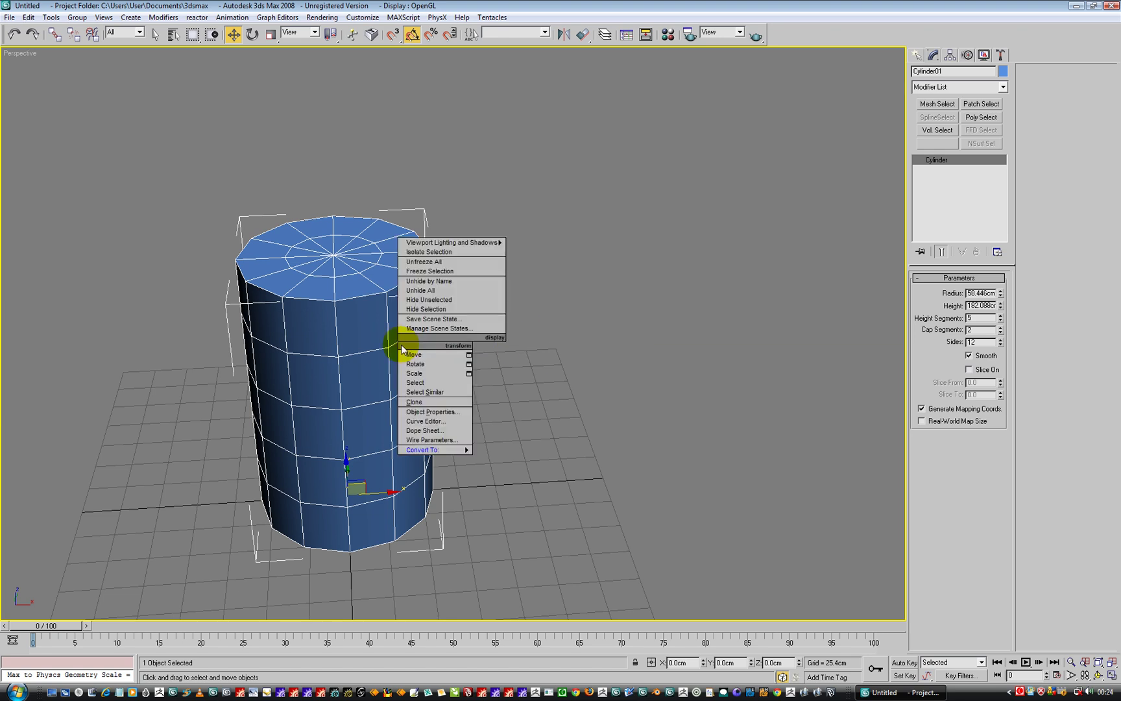
mouse_move(426, 456)
click(511, 457)
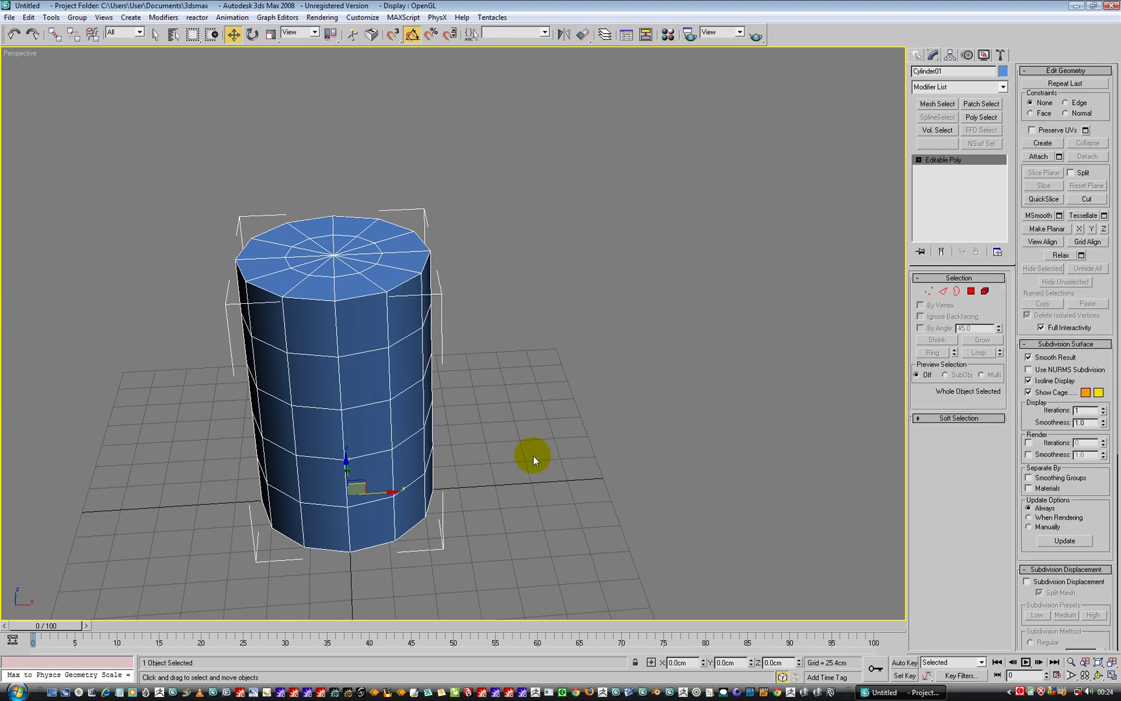
key(f)
middle_drag(503, 392, 616, 414)
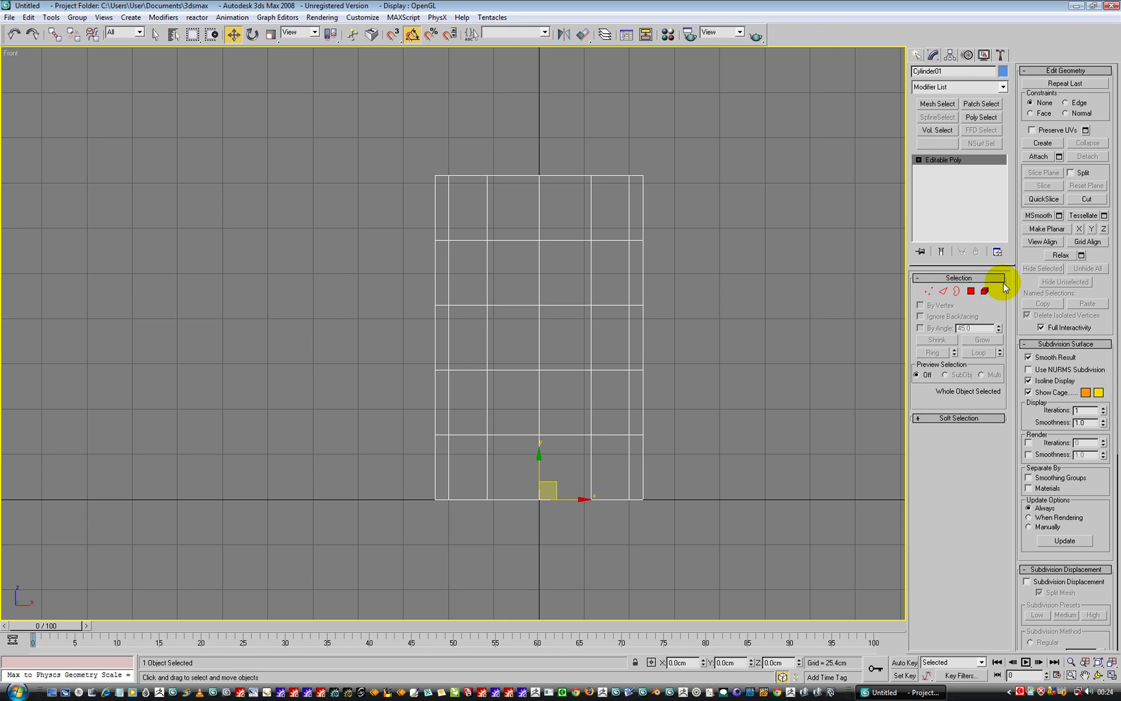
Delete all vertices of the cylinder's left half, leaving a half cylinder.
click(929, 291)
drag(297, 144, 505, 560)
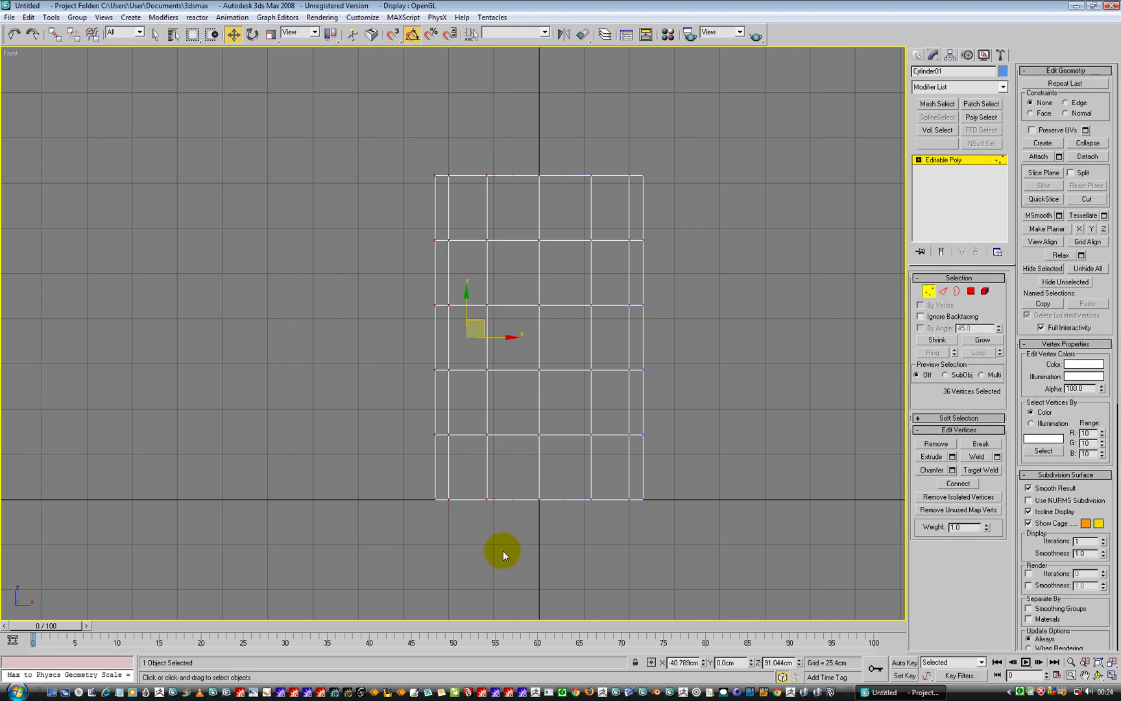
key(Delete)
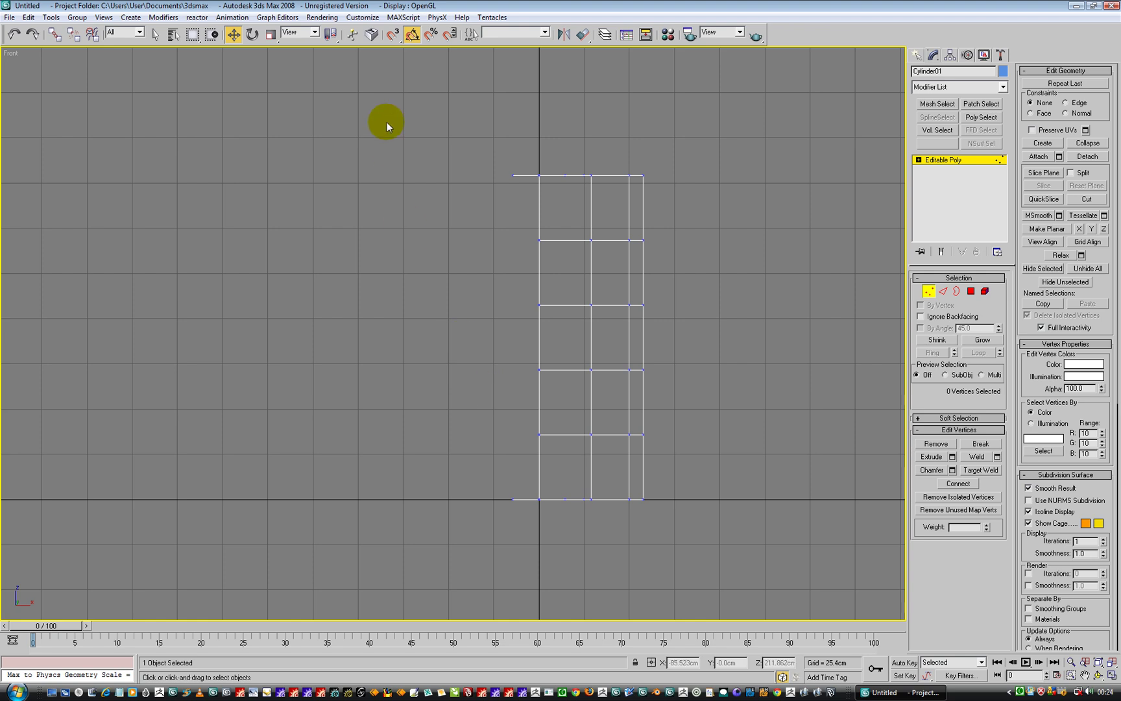
drag(386, 122, 525, 610)
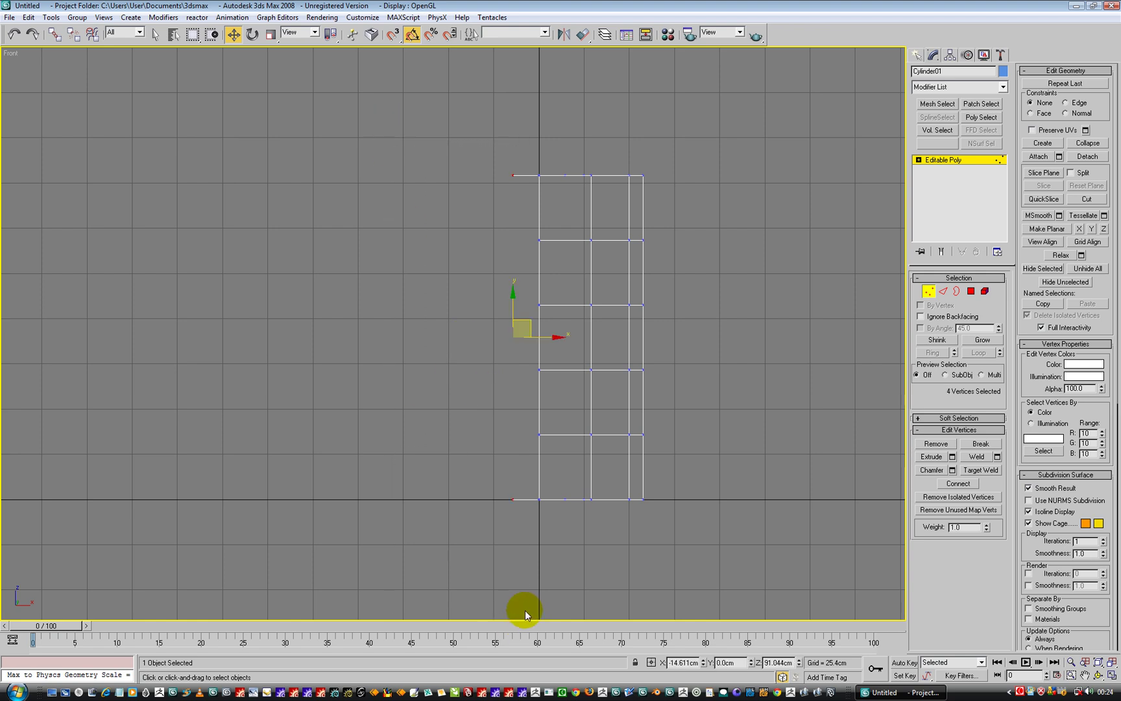
key(Delete)
middle_drag(531, 403, 486, 416)
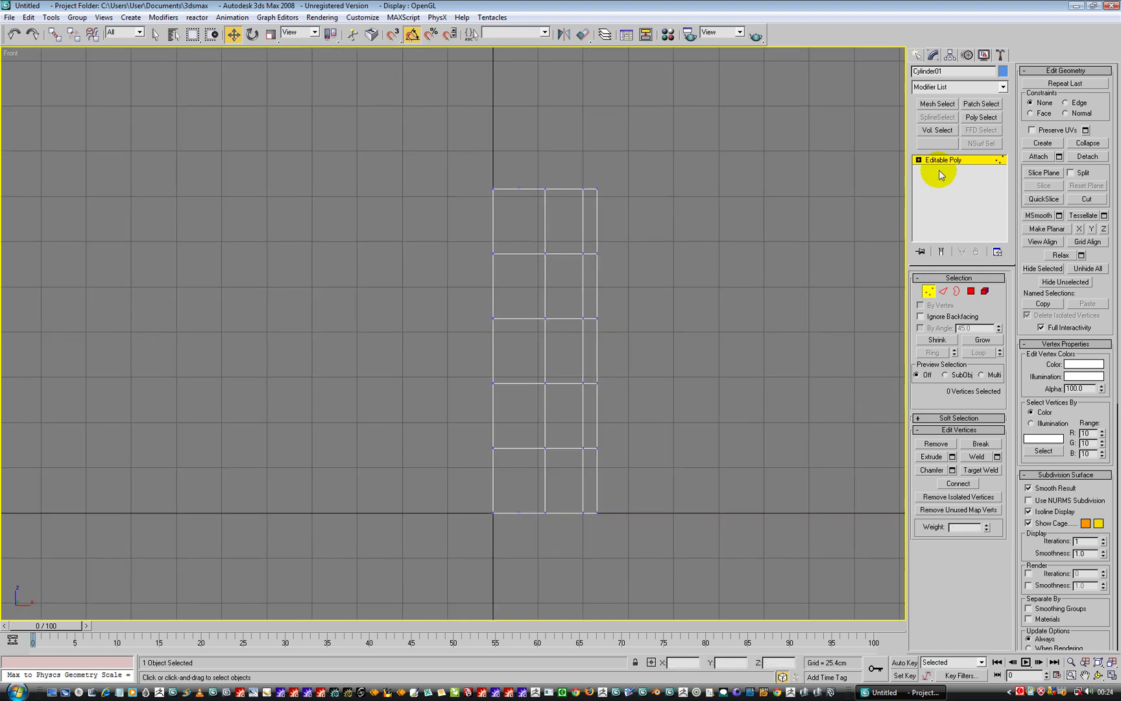
click(944, 159)
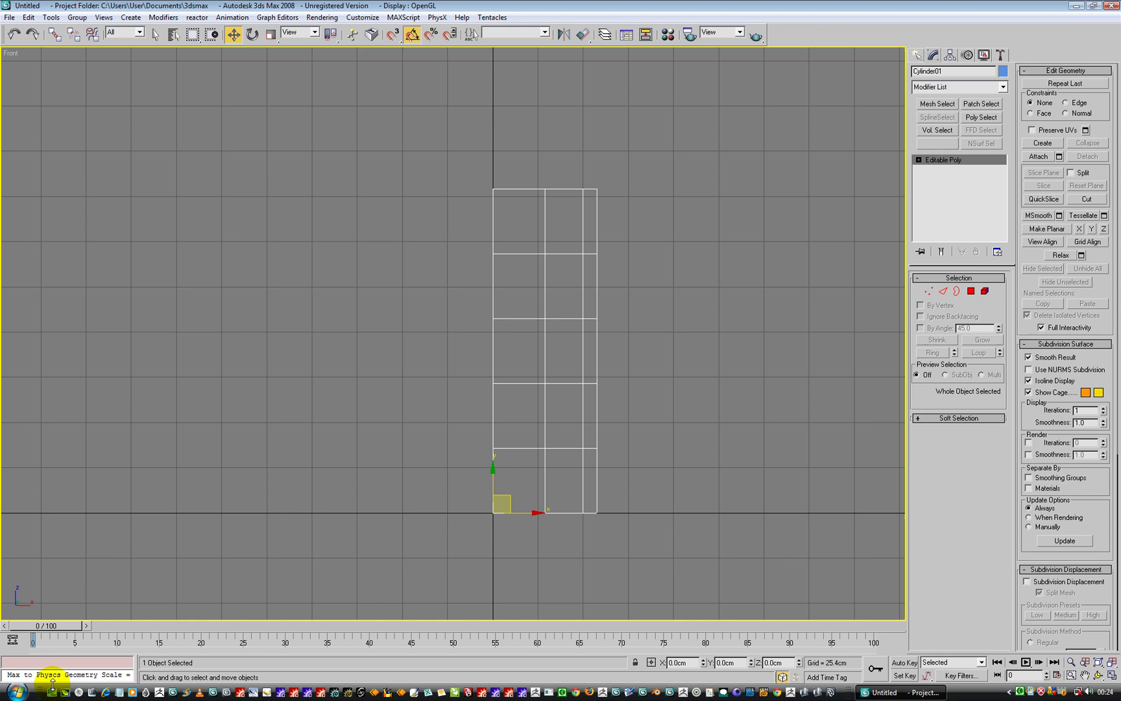
Restore the four-viewport layout and add a Symmetry modifier mirroring the half cylinder on X.
key(alt+w)
right_click(150, 601)
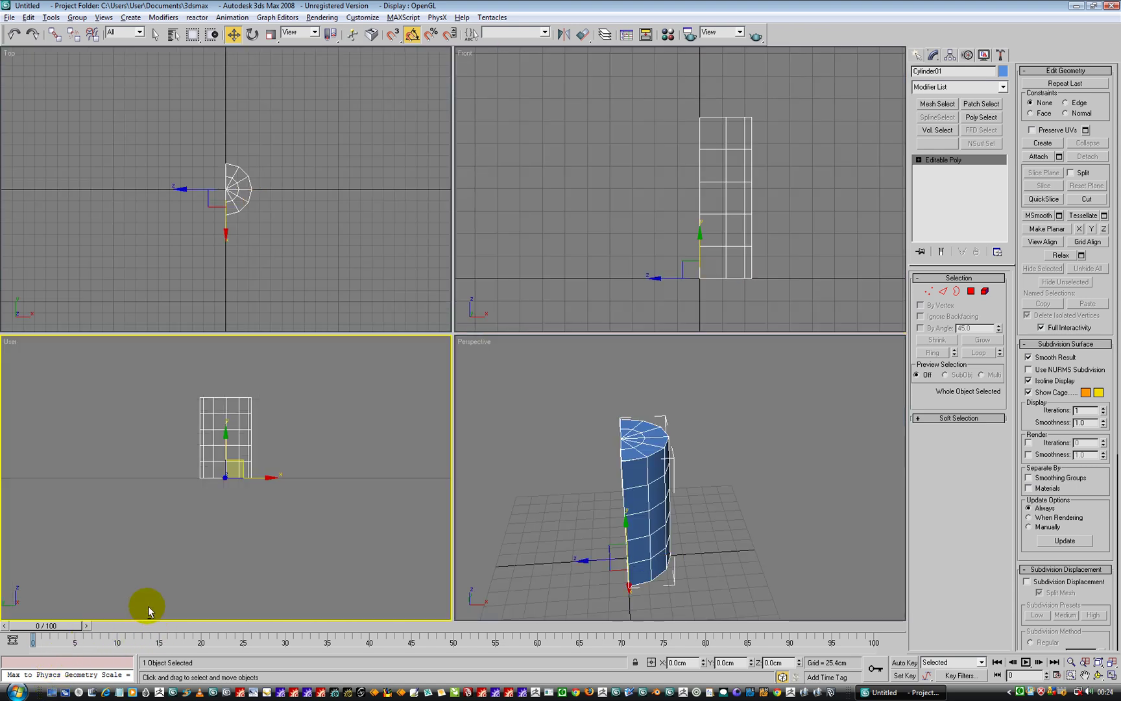
alt+middle_drag(625, 421, 590, 428)
click(937, 87)
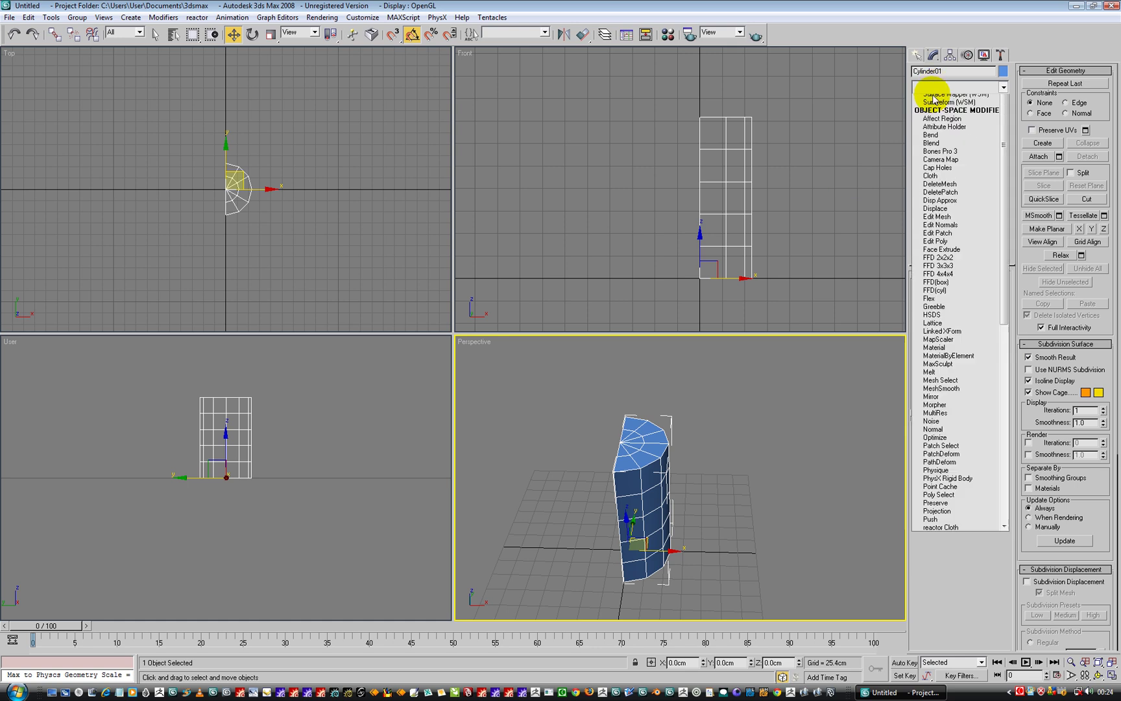
text(skin)
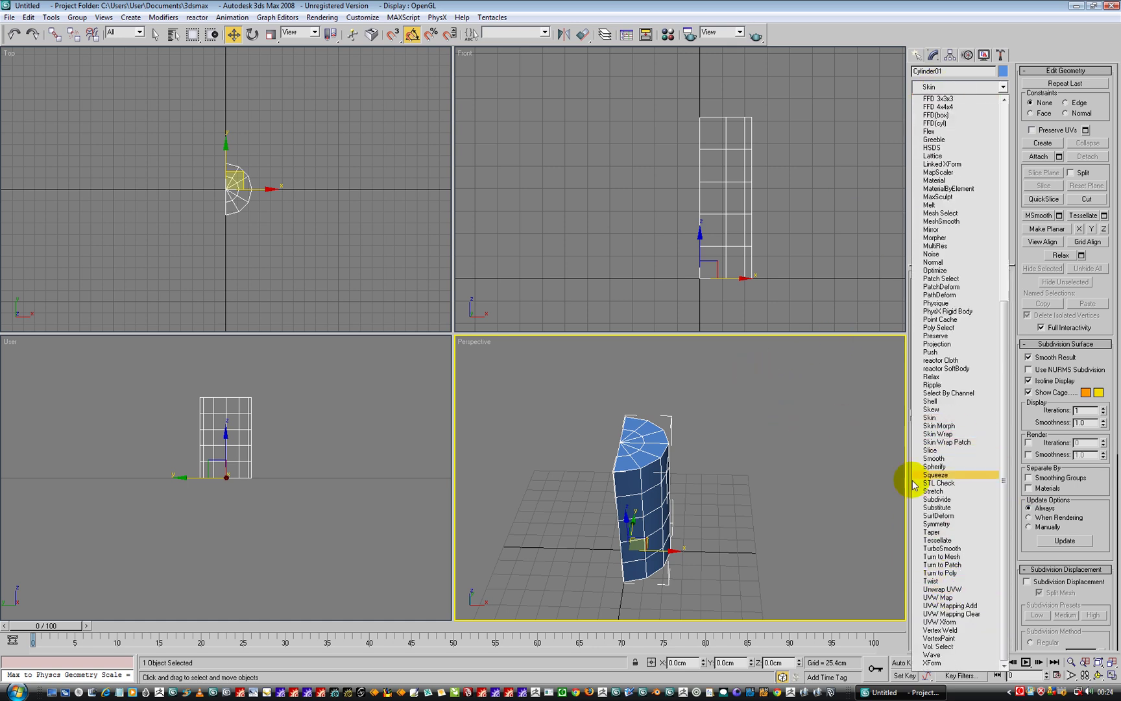
click(958, 523)
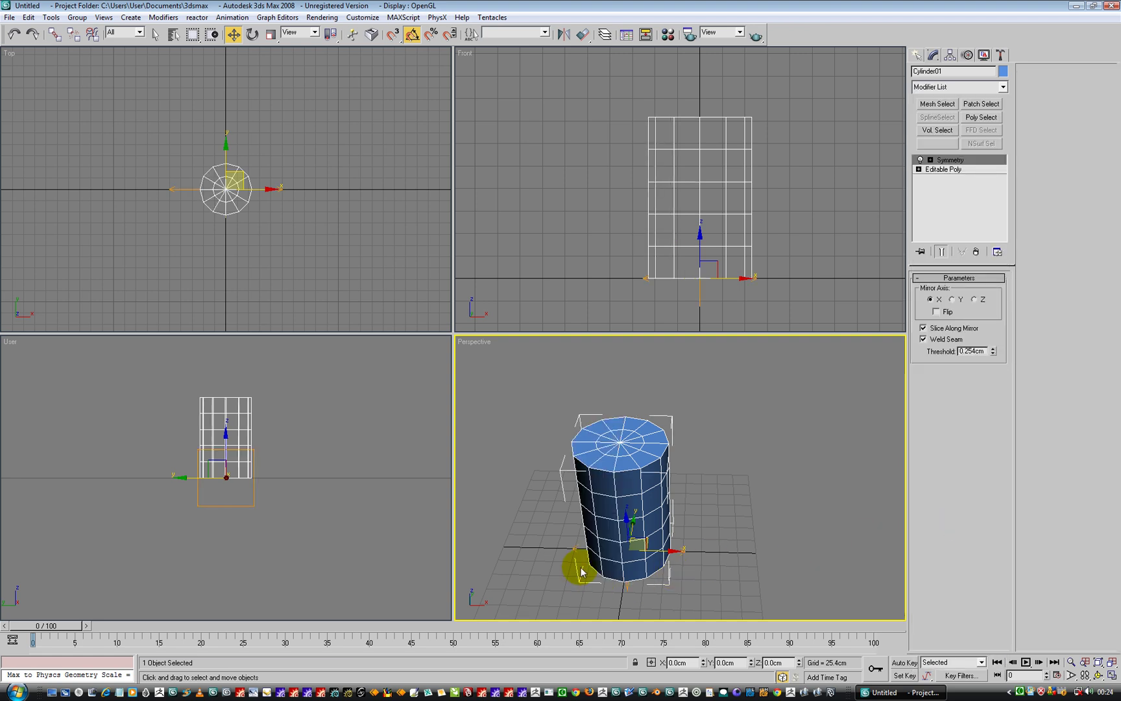
Move the cylinder along X and Y off the origin, then tilt it about 25° off-axis.
alt+middle_drag(615, 486, 632, 429)
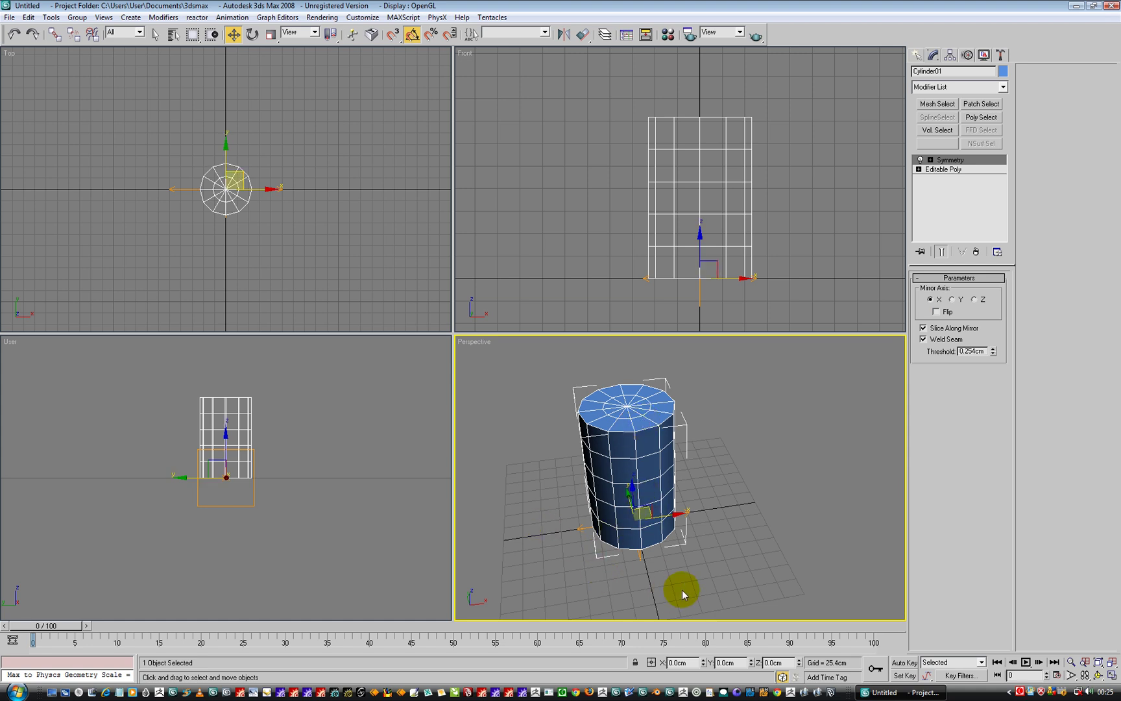
drag(669, 516, 797, 513)
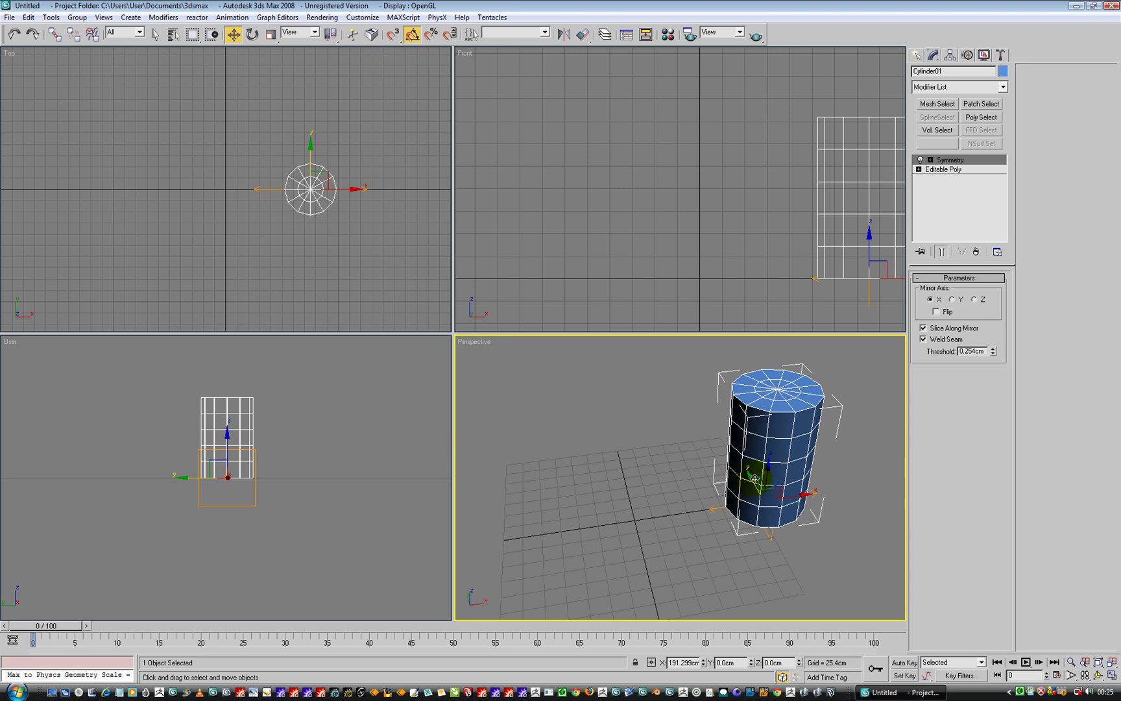
drag(755, 478, 683, 483)
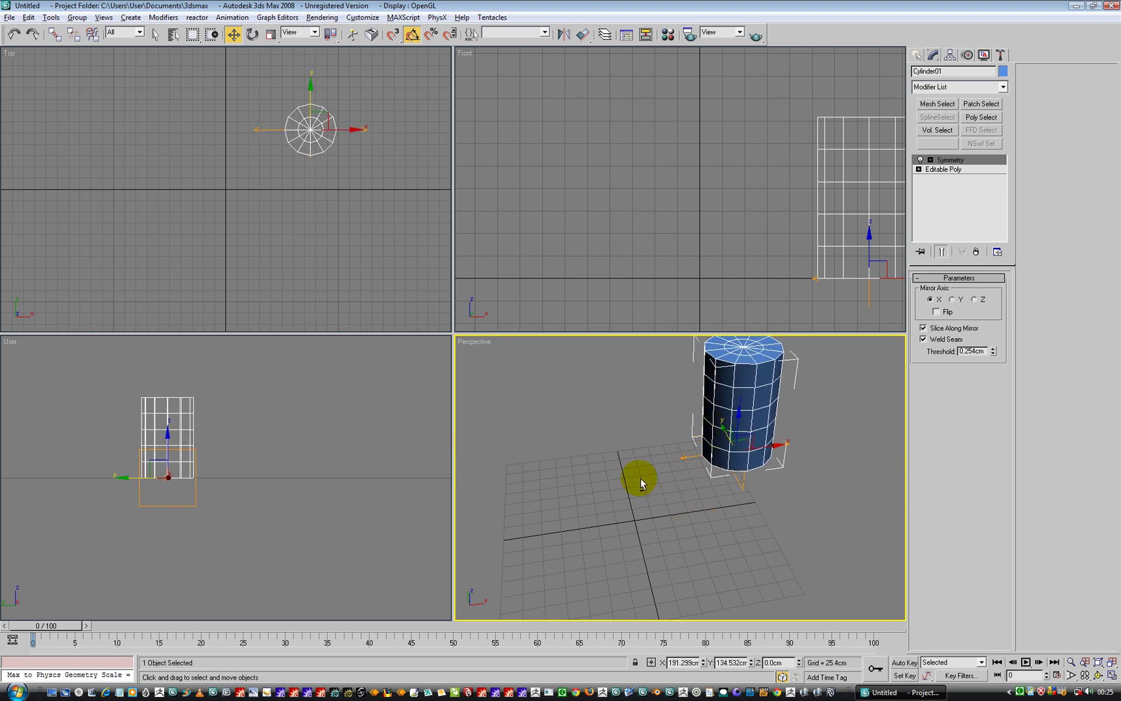
click(252, 36)
drag(703, 444, 745, 433)
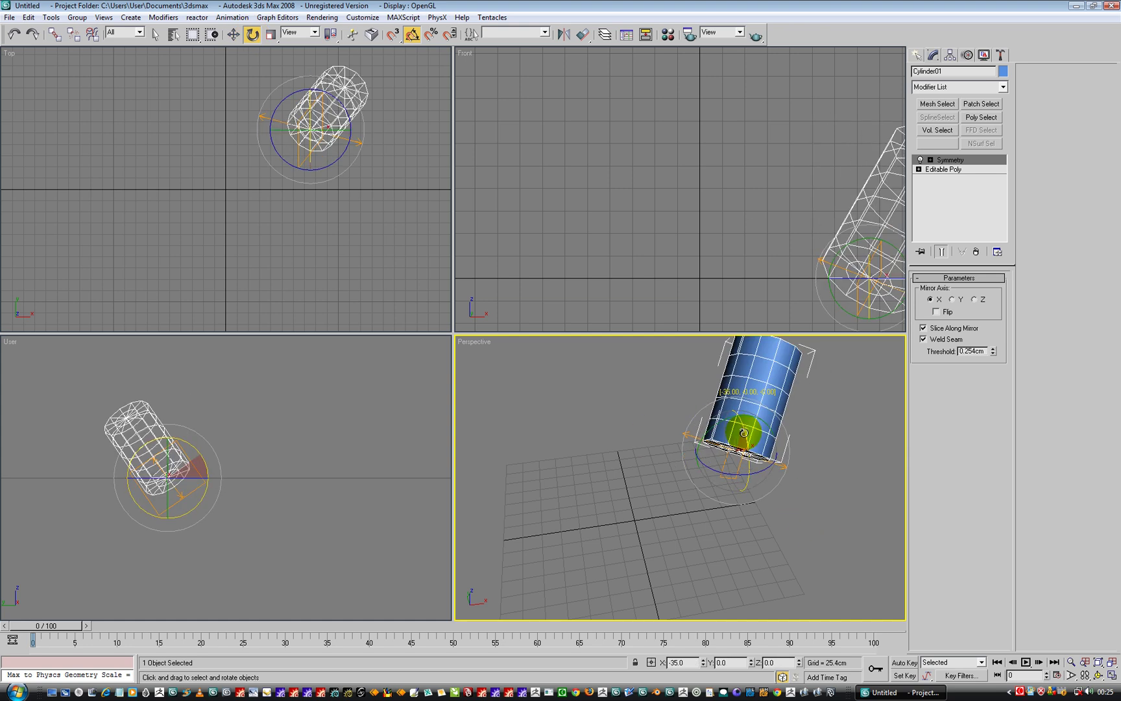
alt+middle_drag(691, 483, 625, 536)
Maximize the Perspective view and raise the cylinder above the grid to about 46.485cm Z.
key(alt+w)
key(alt+2)
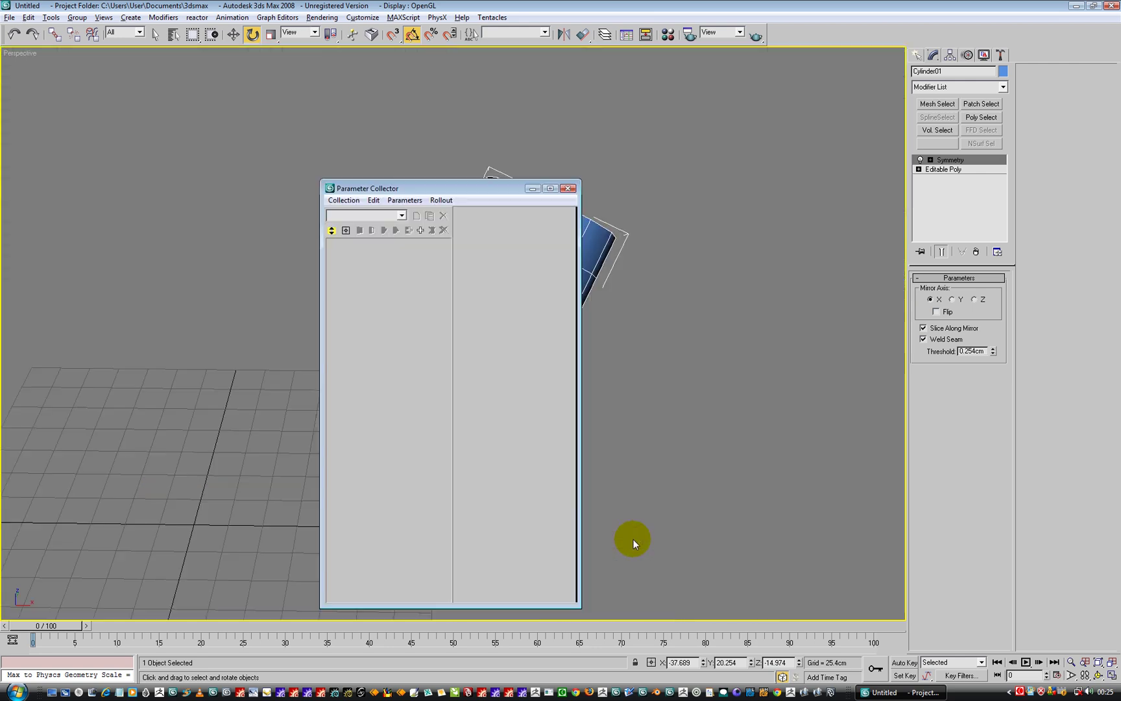
click(568, 189)
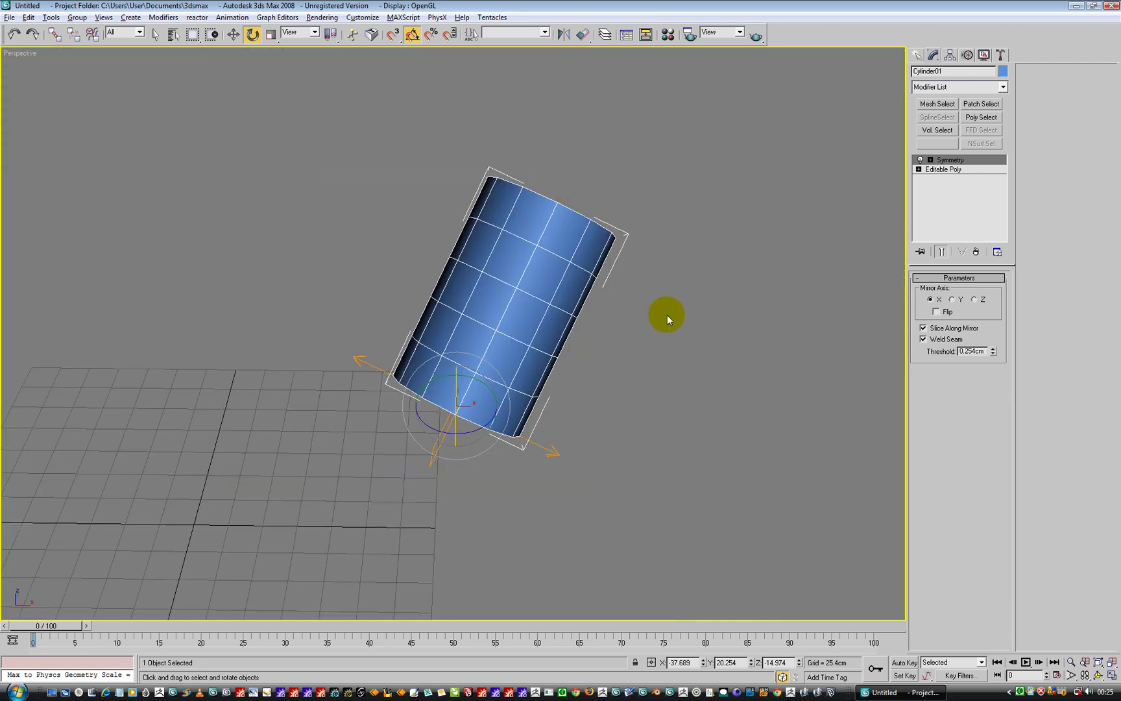
alt+middle_drag(664, 448, 451, 146)
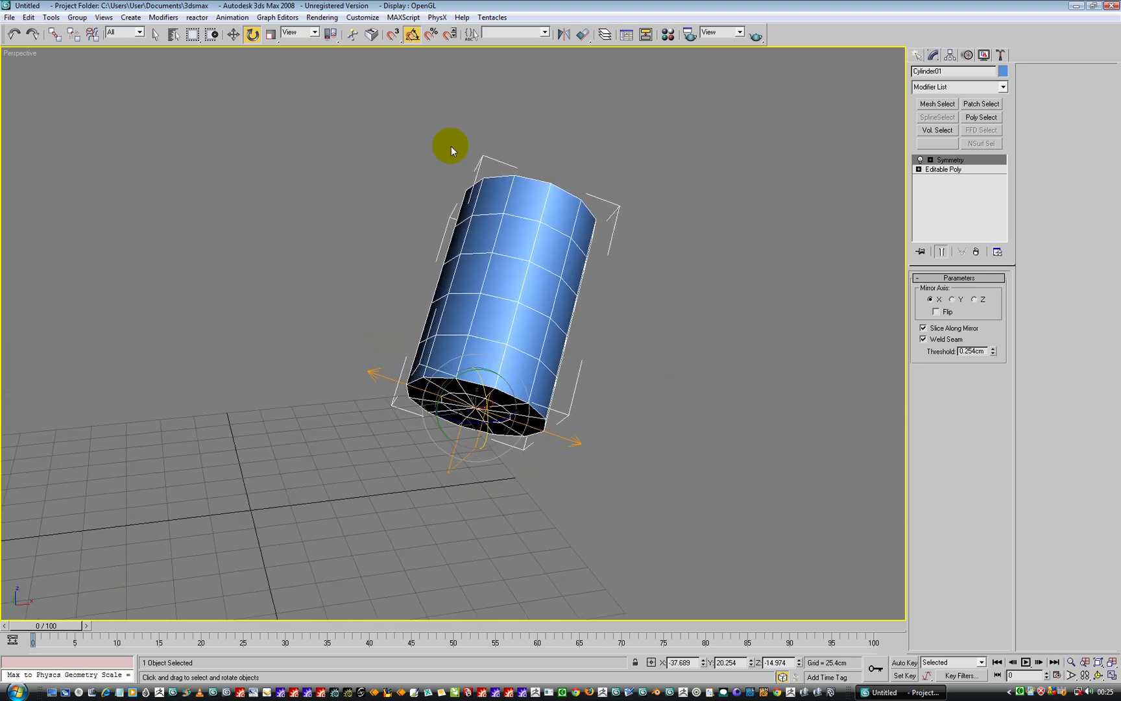
click(234, 35)
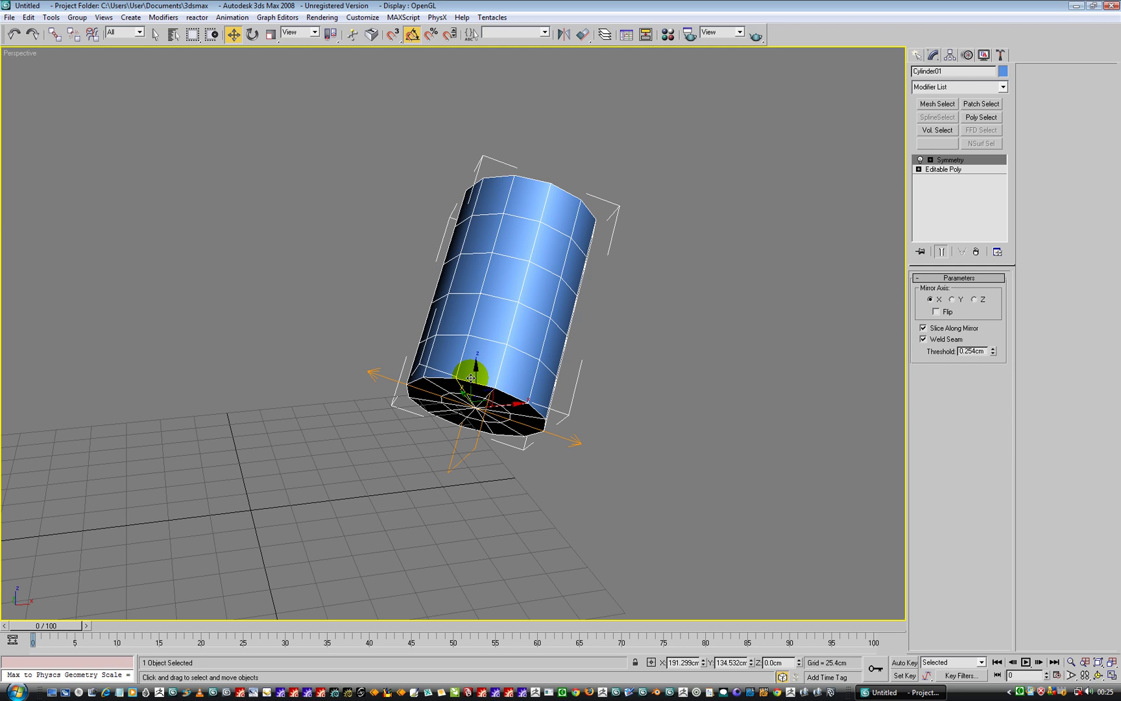
drag(471, 383, 487, 329)
alt+middle_drag(624, 311, 606, 329)
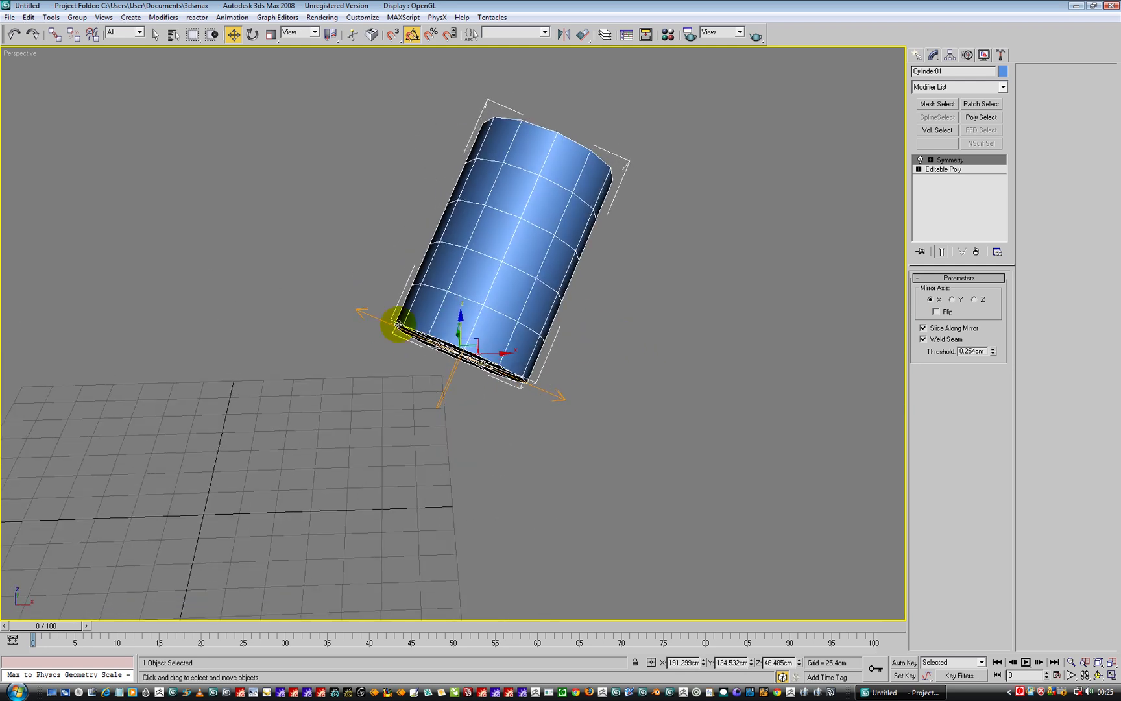
In Polygon mode on the Editable Poly, with the end result shown, select three adjacent side faces.
click(947, 169)
click(971, 292)
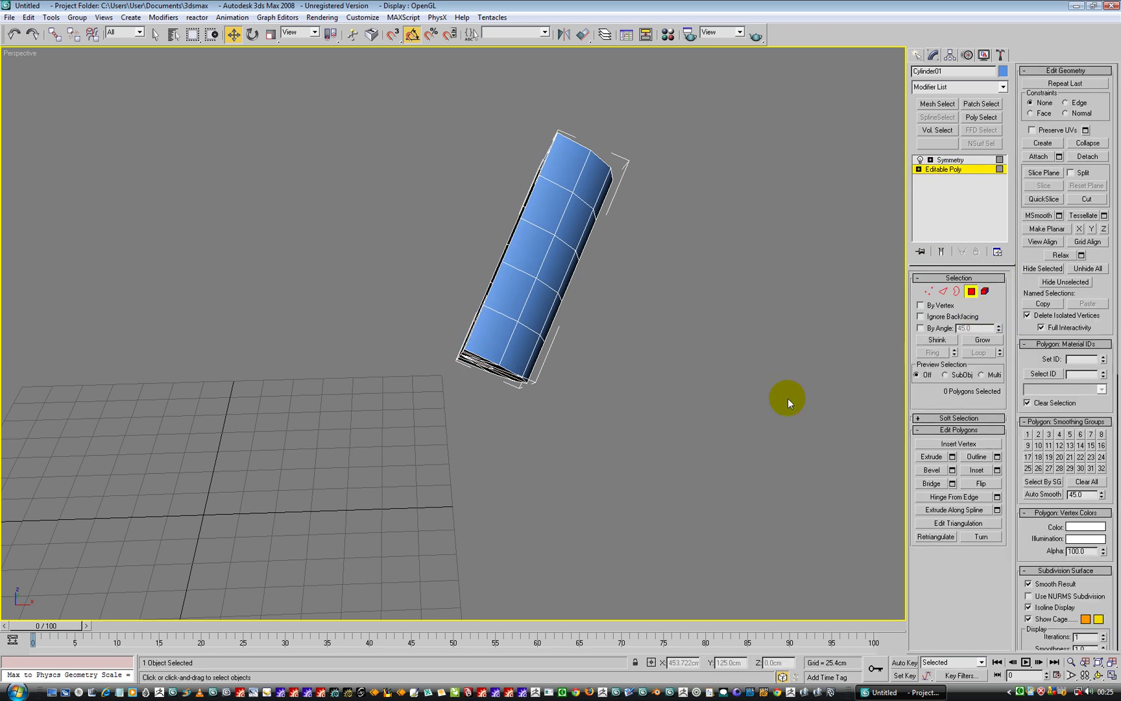
click(940, 252)
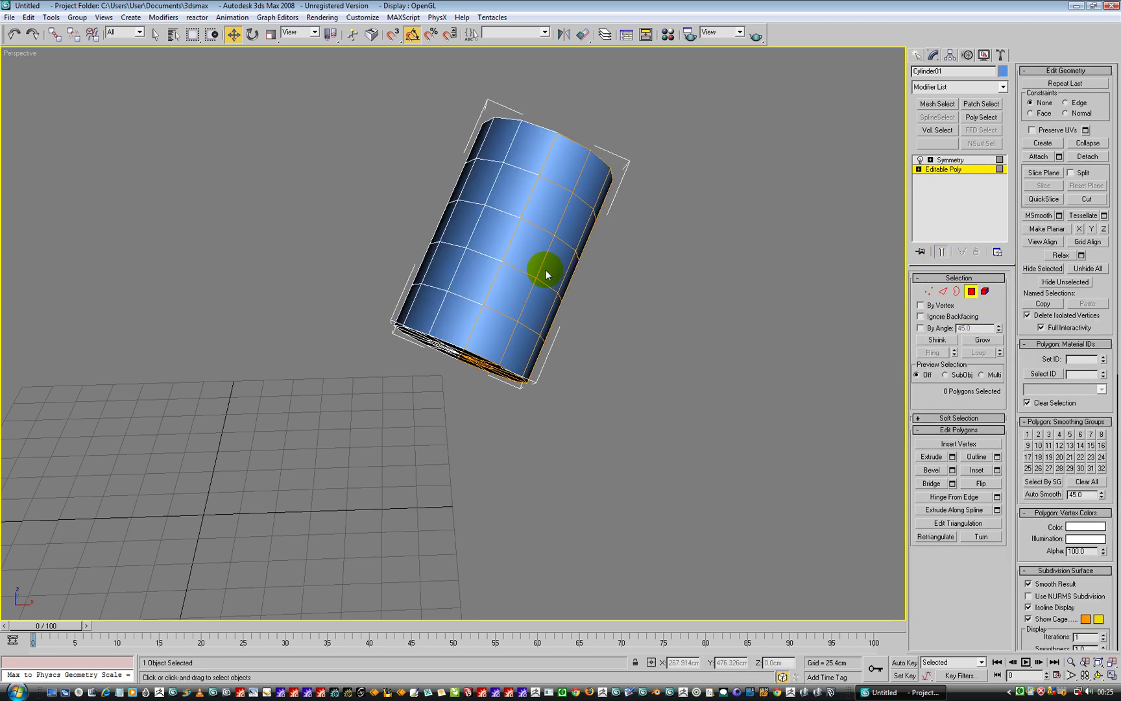
alt+middle_drag(602, 367, 597, 300)
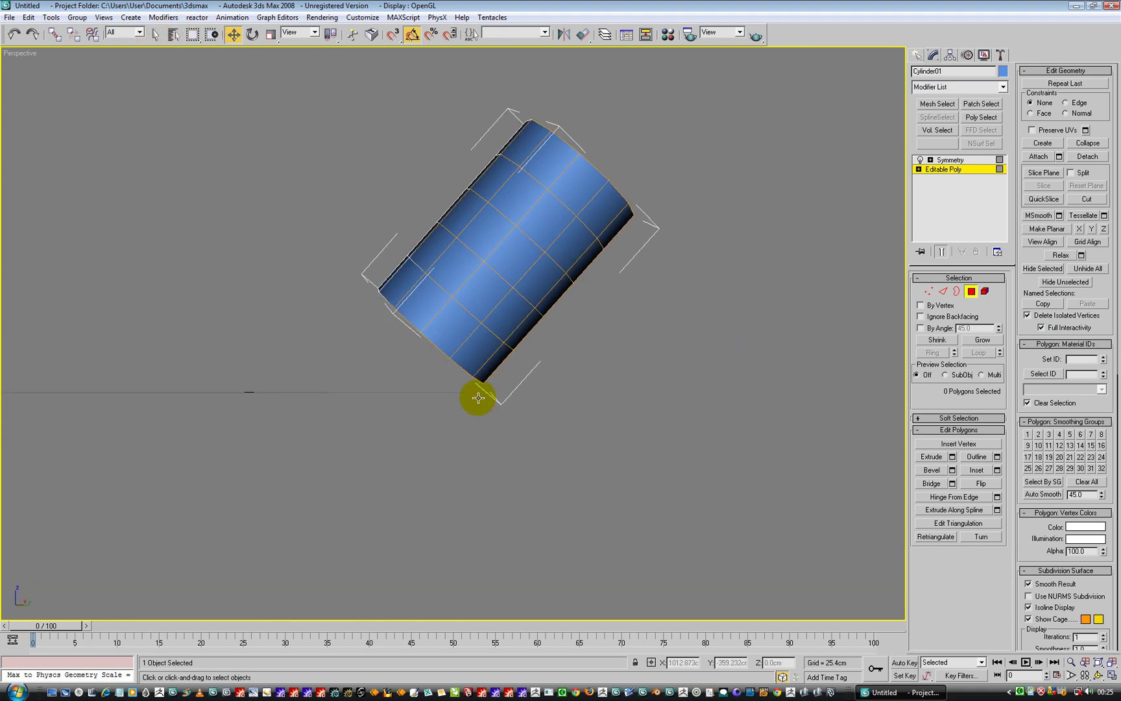
click(503, 262)
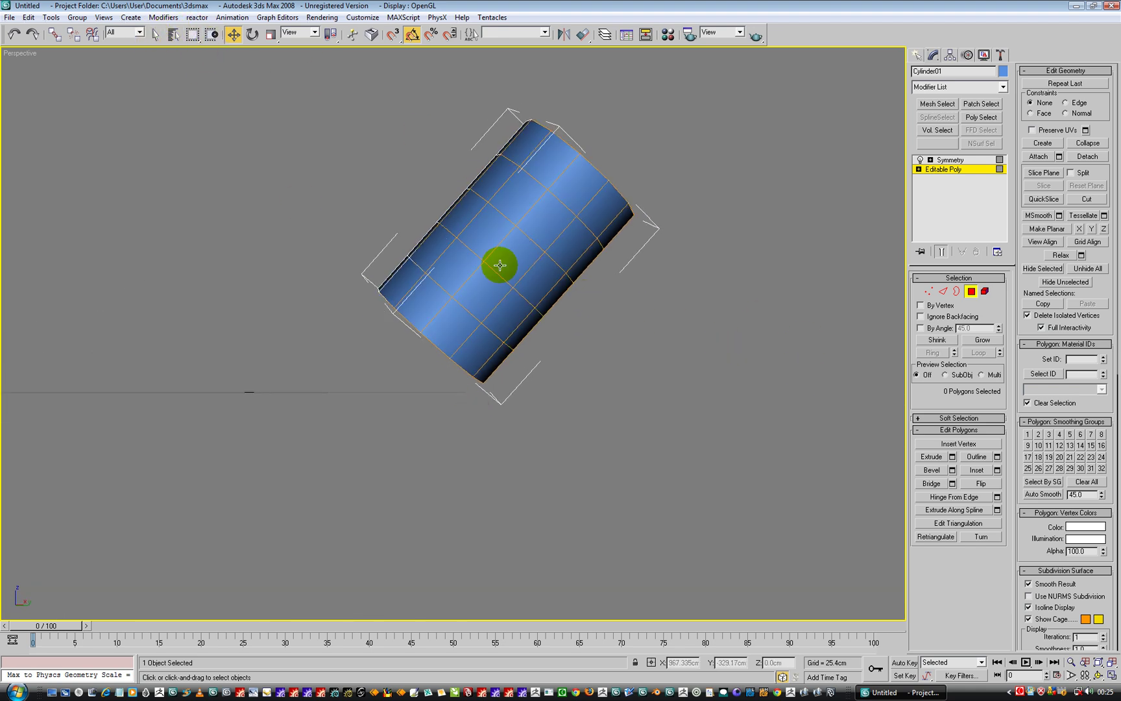
ctrl+click(535, 293)
ctrl+click(552, 303)
alt+middle_drag(508, 310, 513, 393)
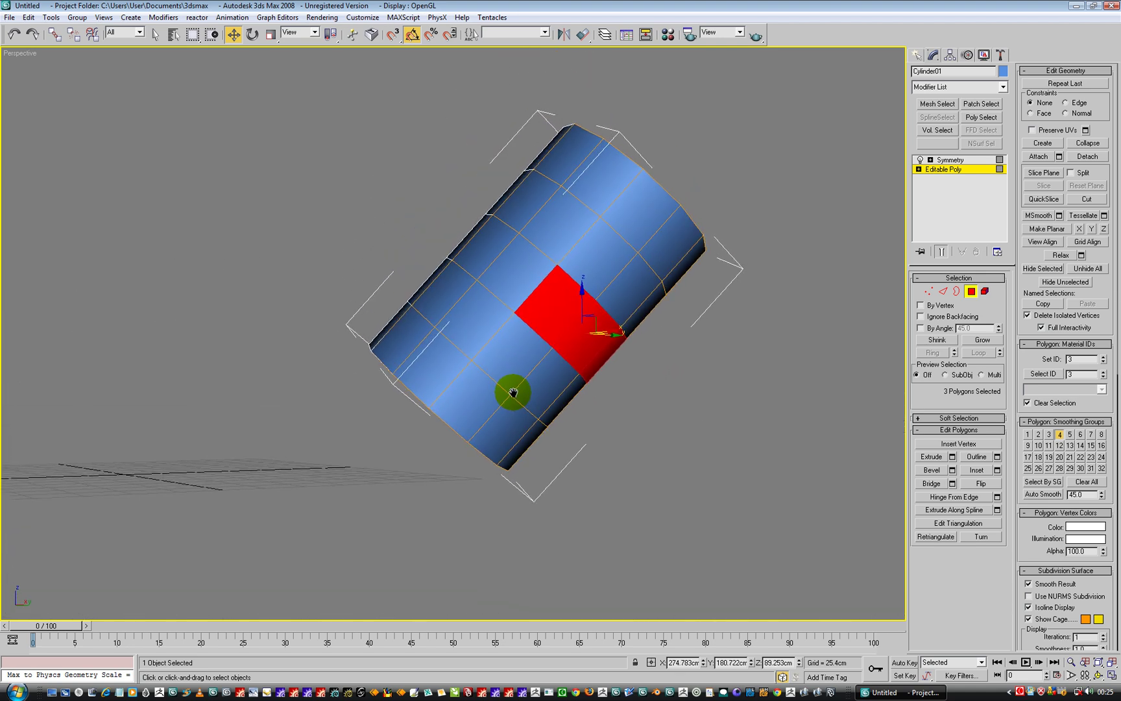
Inset the three selected faces by 4.902cm.
click(998, 470)
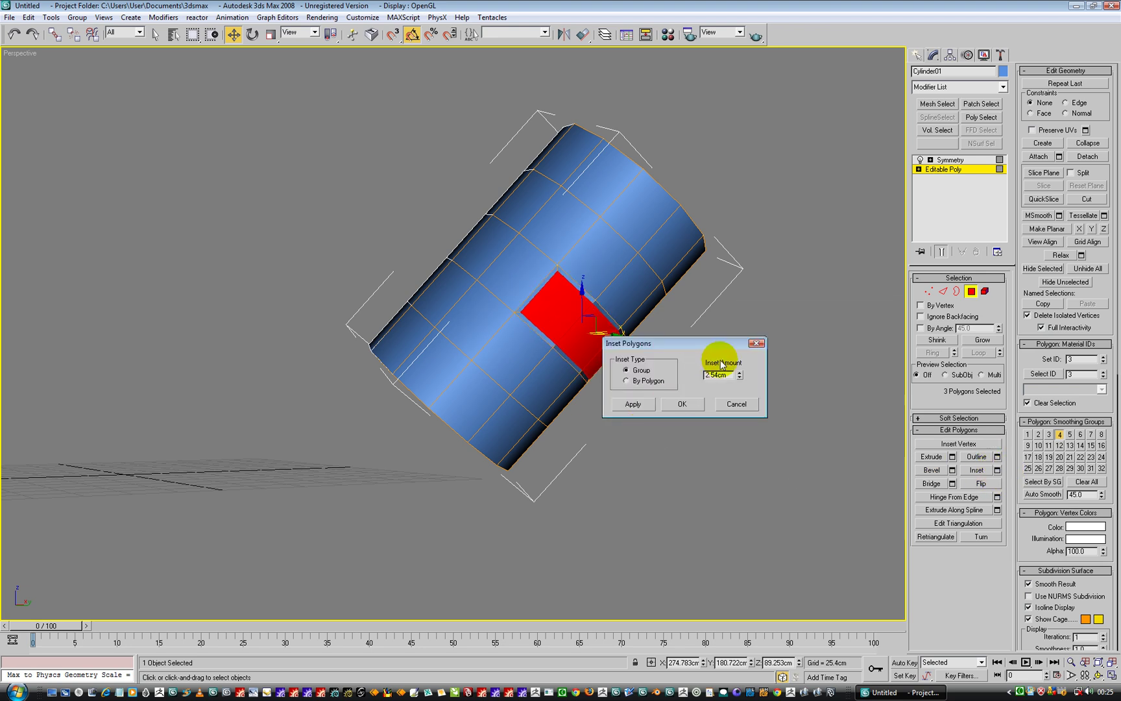
drag(739, 375, 725, 335)
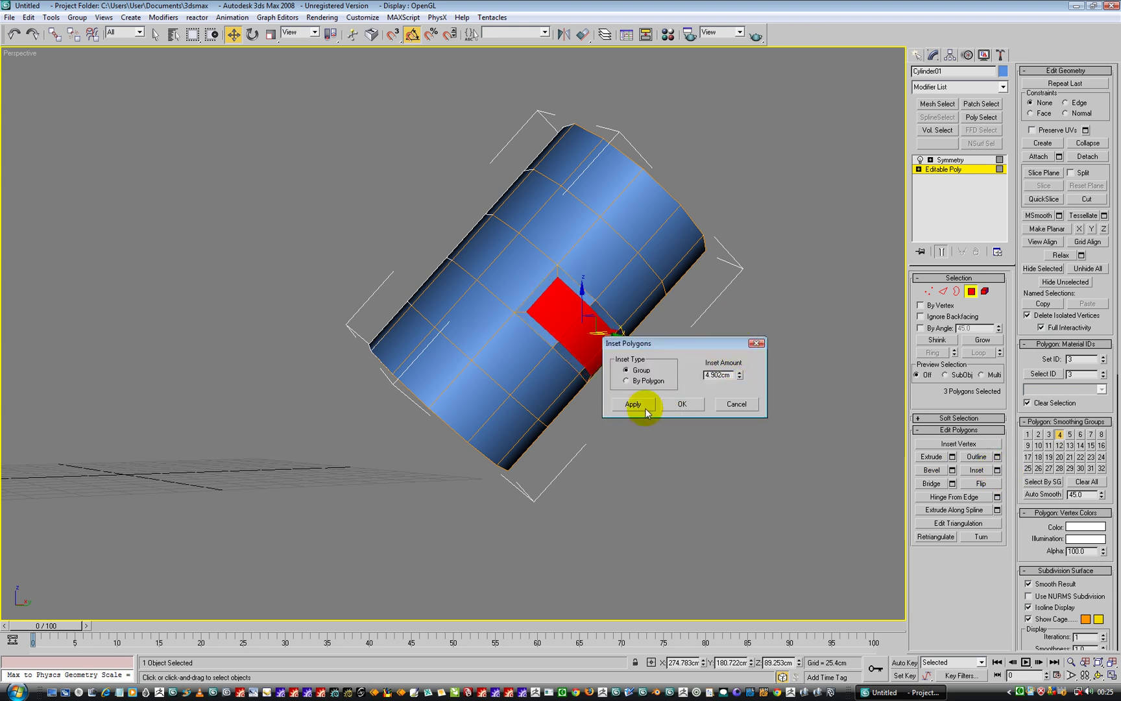
click(678, 405)
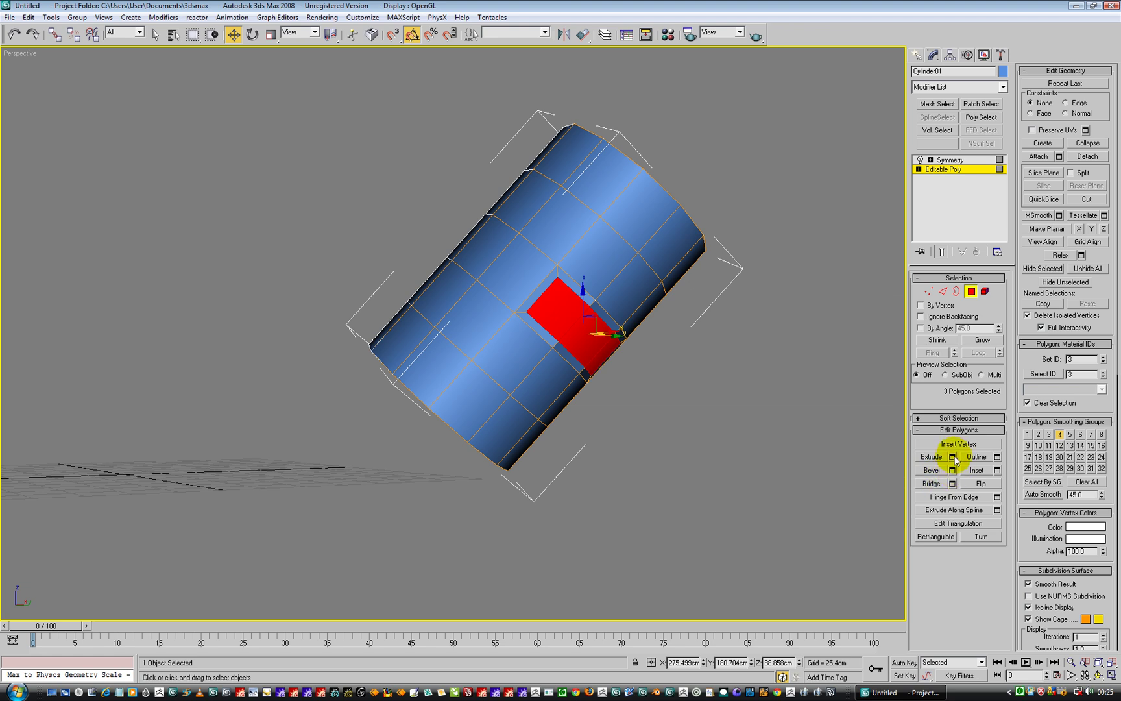
Extrude the inset faces 12.446cm outward into a boxy bump, then view the Symmetry level.
click(953, 457)
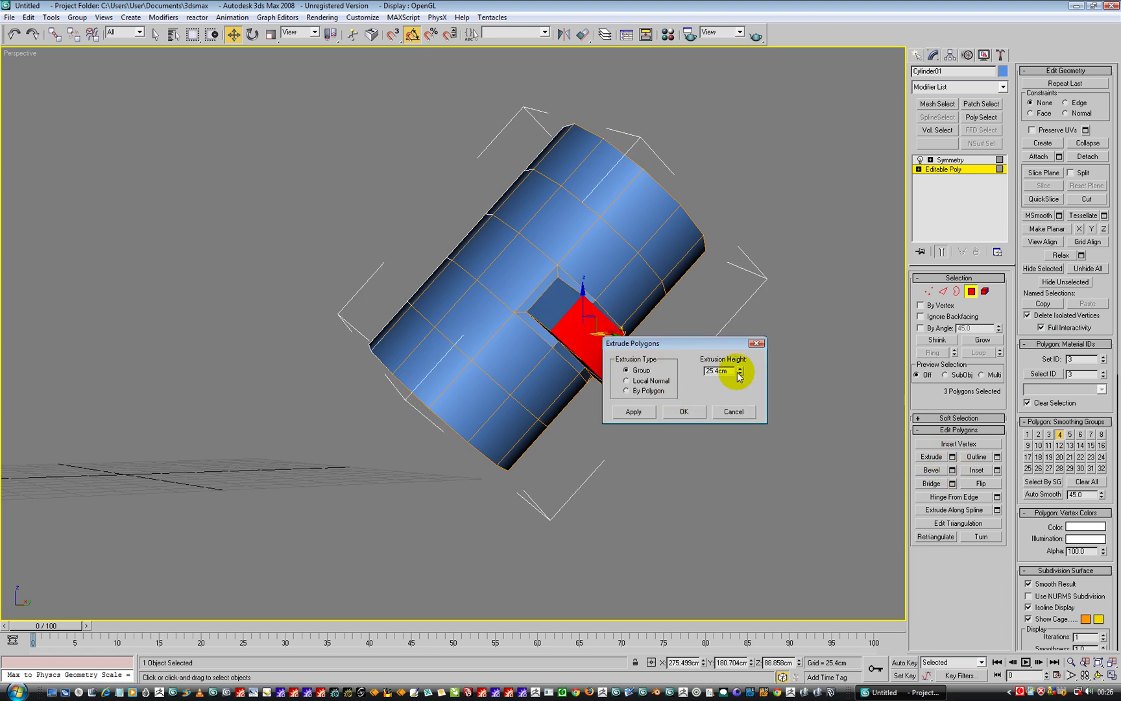
drag(740, 373, 733, 415)
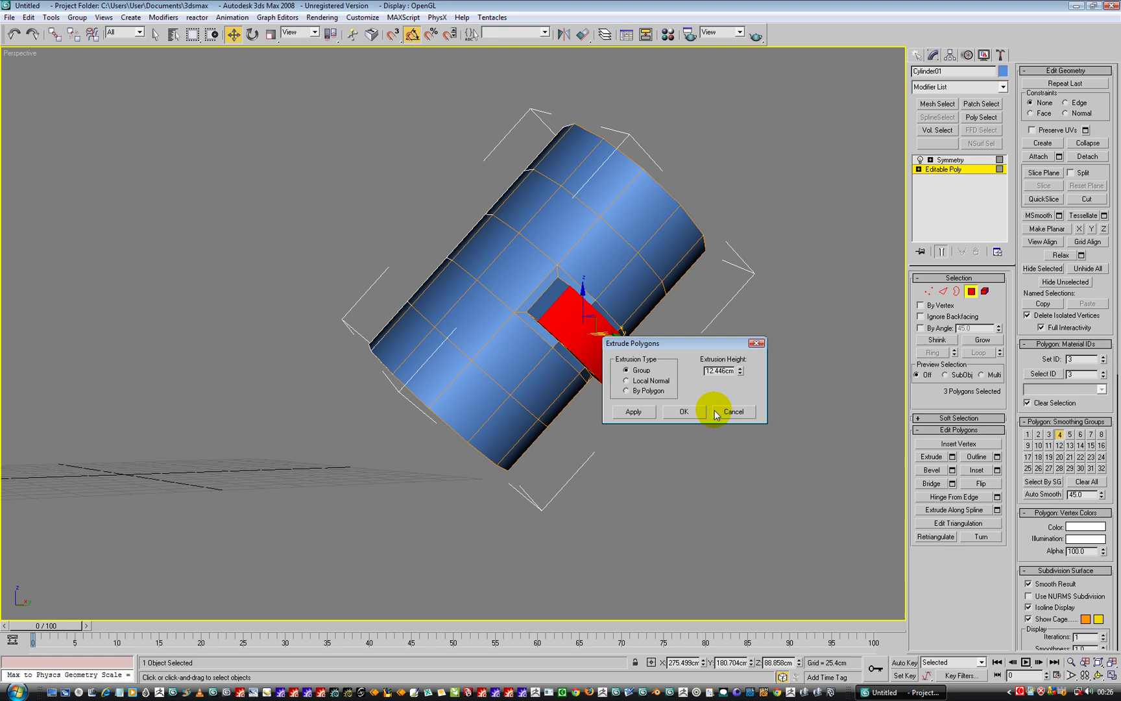
click(635, 412)
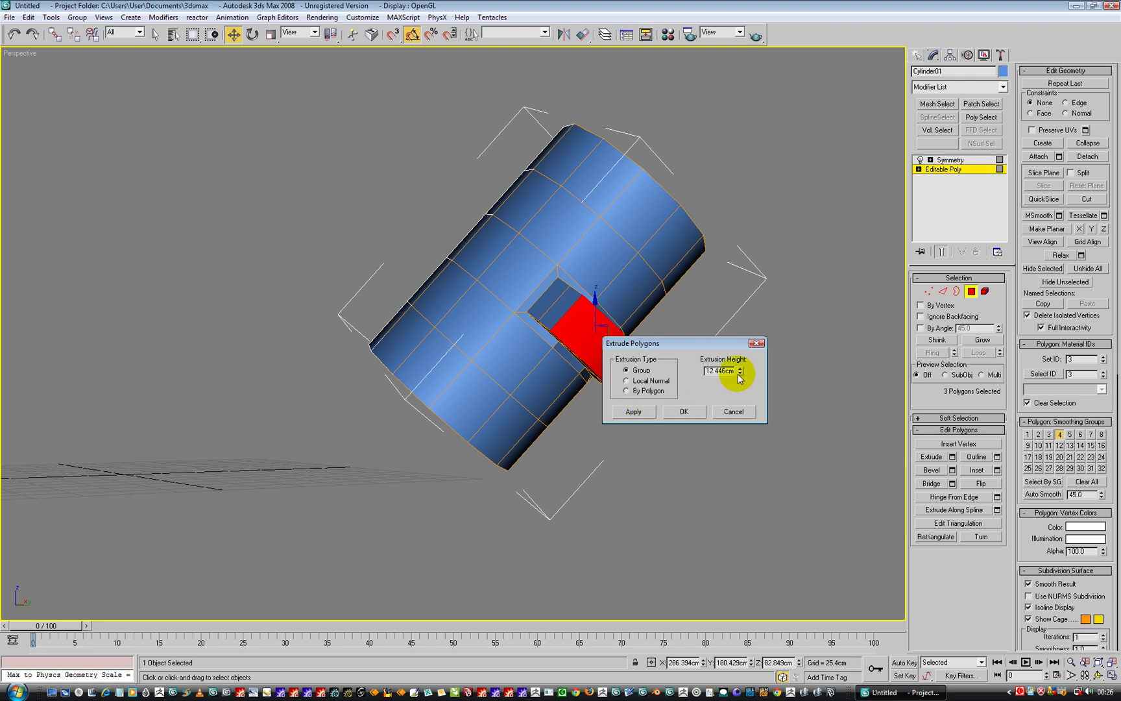
drag(740, 379, 715, 425)
click(680, 412)
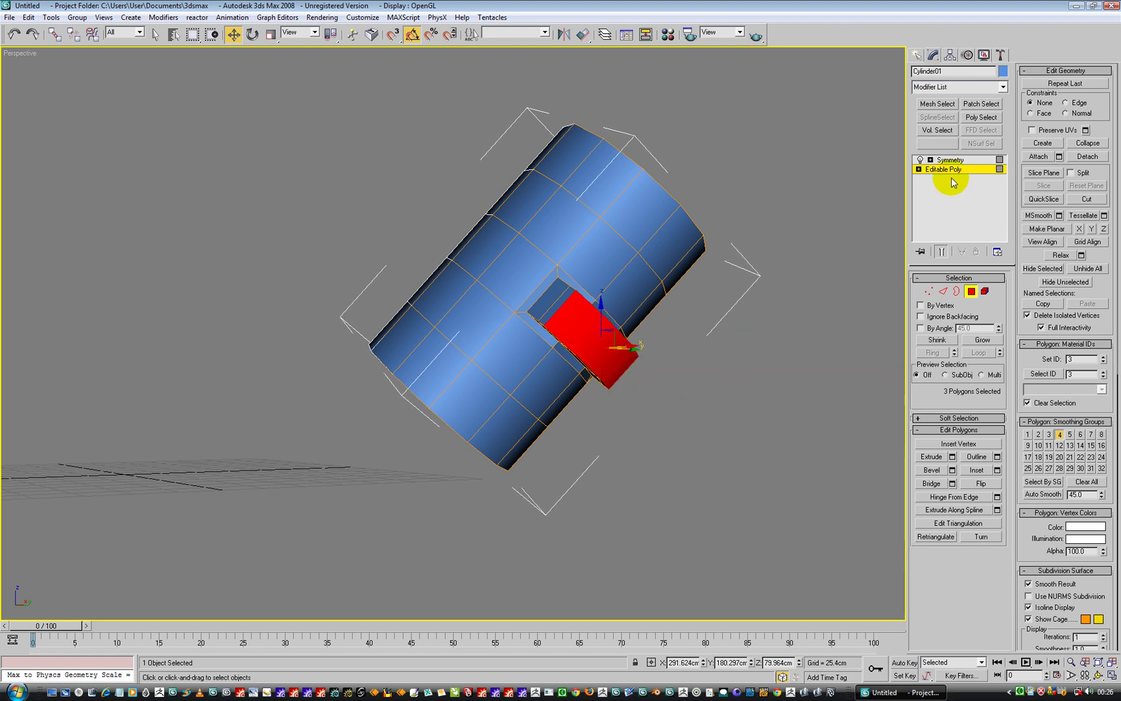
click(949, 159)
Add a TurboSmooth modifier with 1 iteration above Symmetry to round the body and bumps.
click(949, 88)
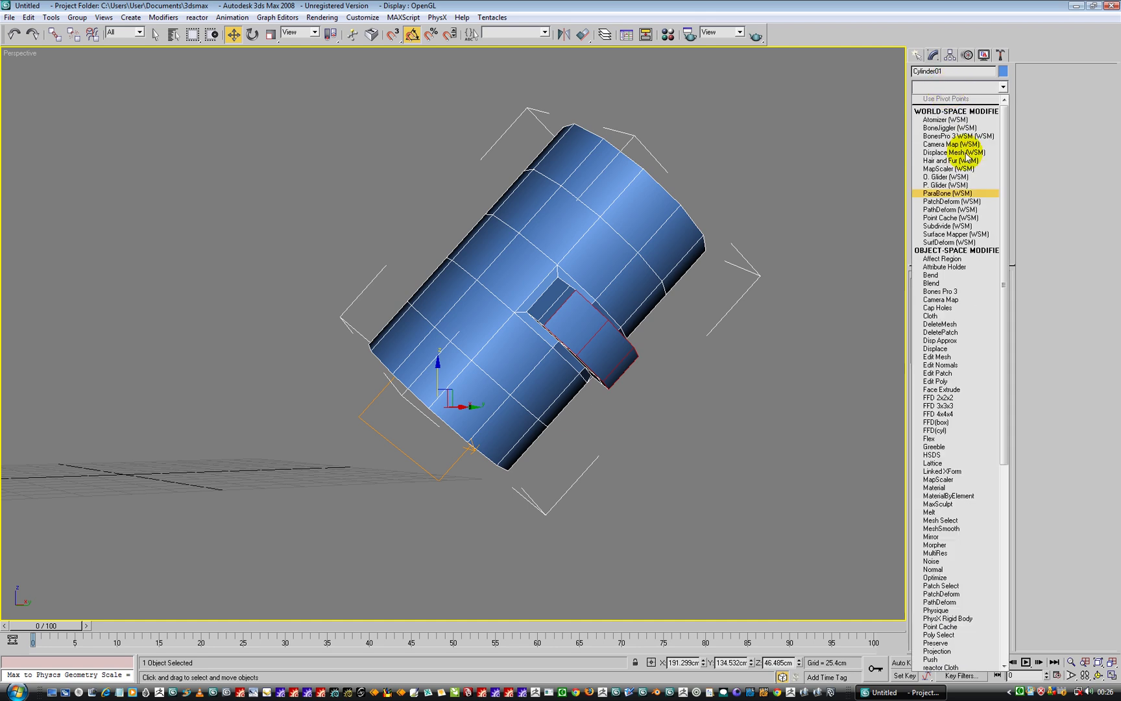
key(t)
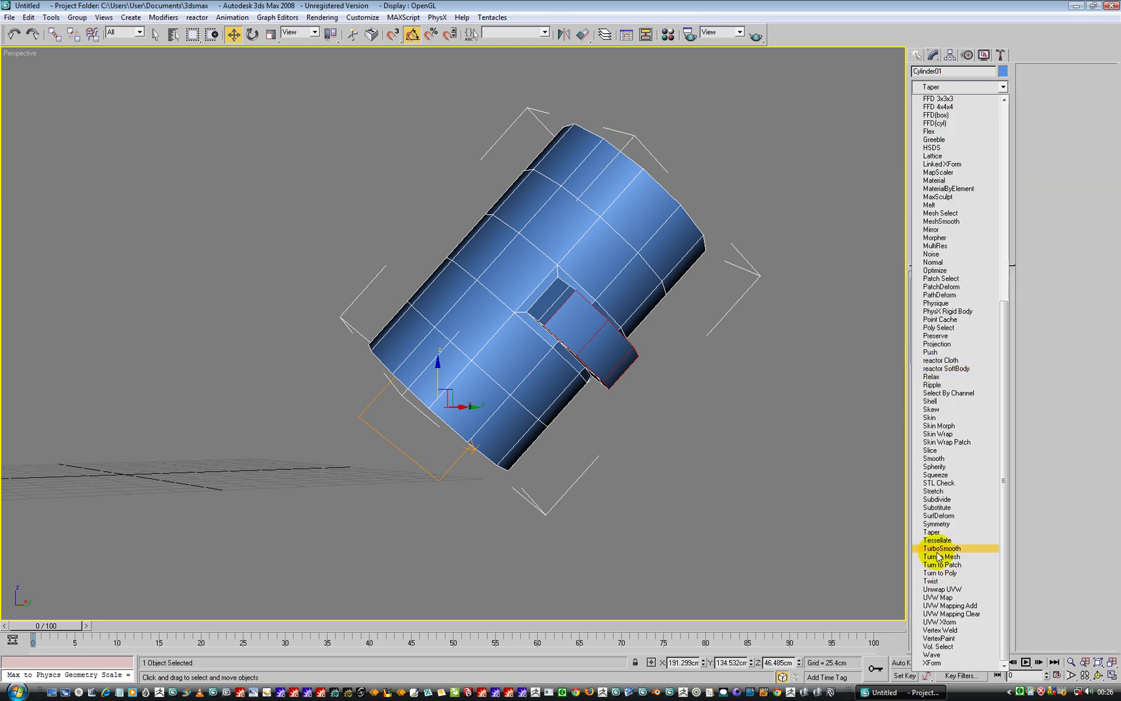
click(941, 548)
alt+middle_drag(696, 519, 581, 455)
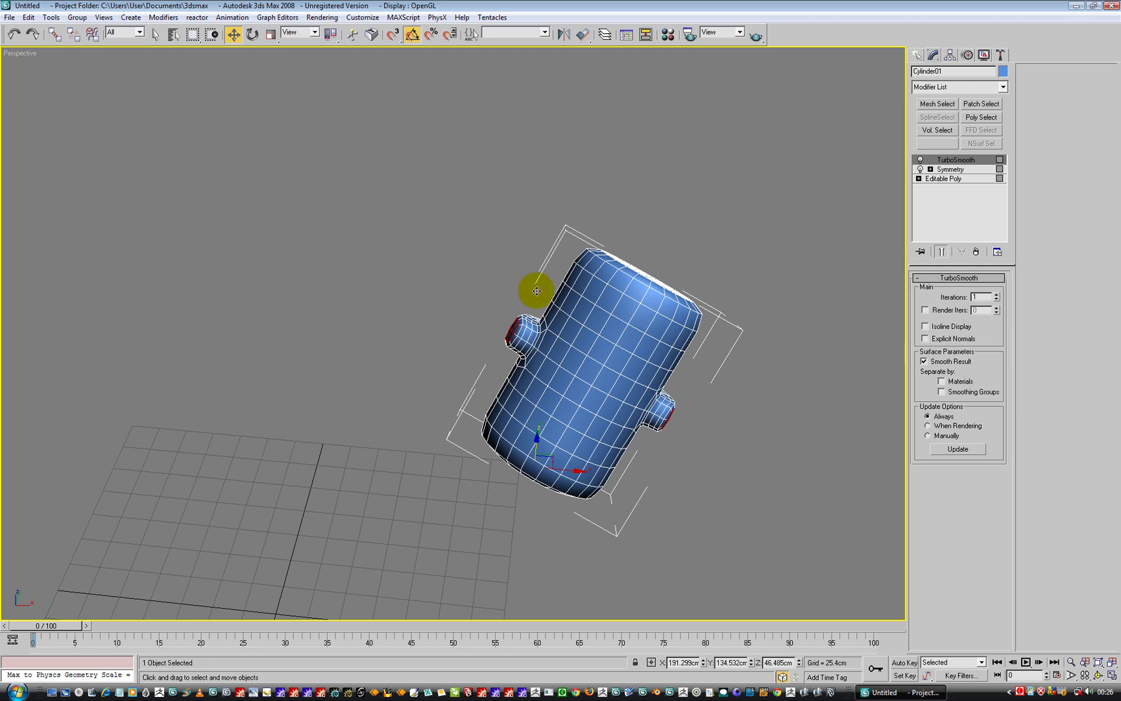
Return to Polygon mode on the Editable Poly base mesh.
click(960, 179)
key(4)
click(535, 466)
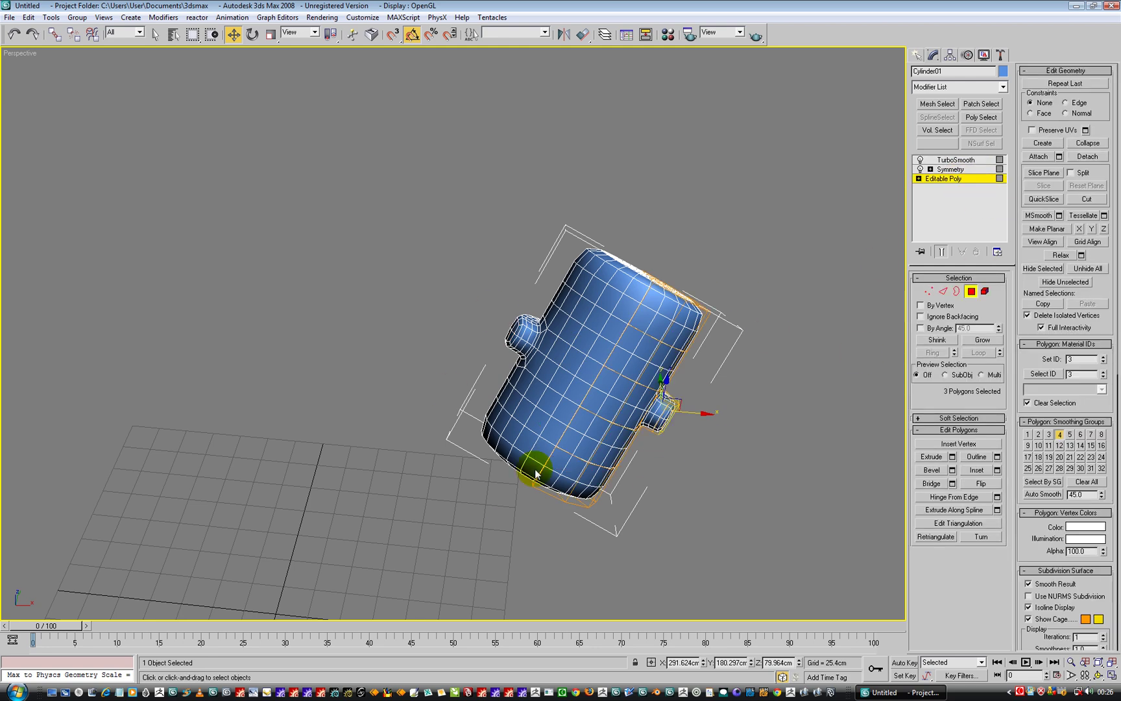
ctrl+click(605, 361)
ctrl+click(549, 500)
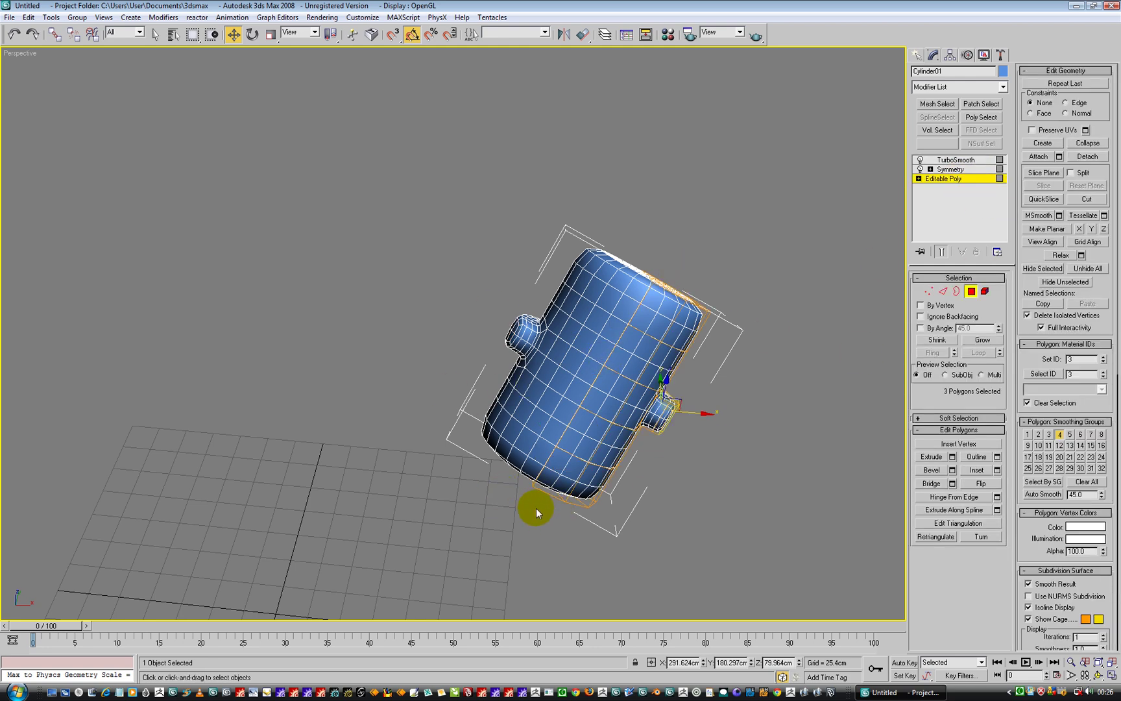
alt+middle_drag(578, 476, 551, 387)
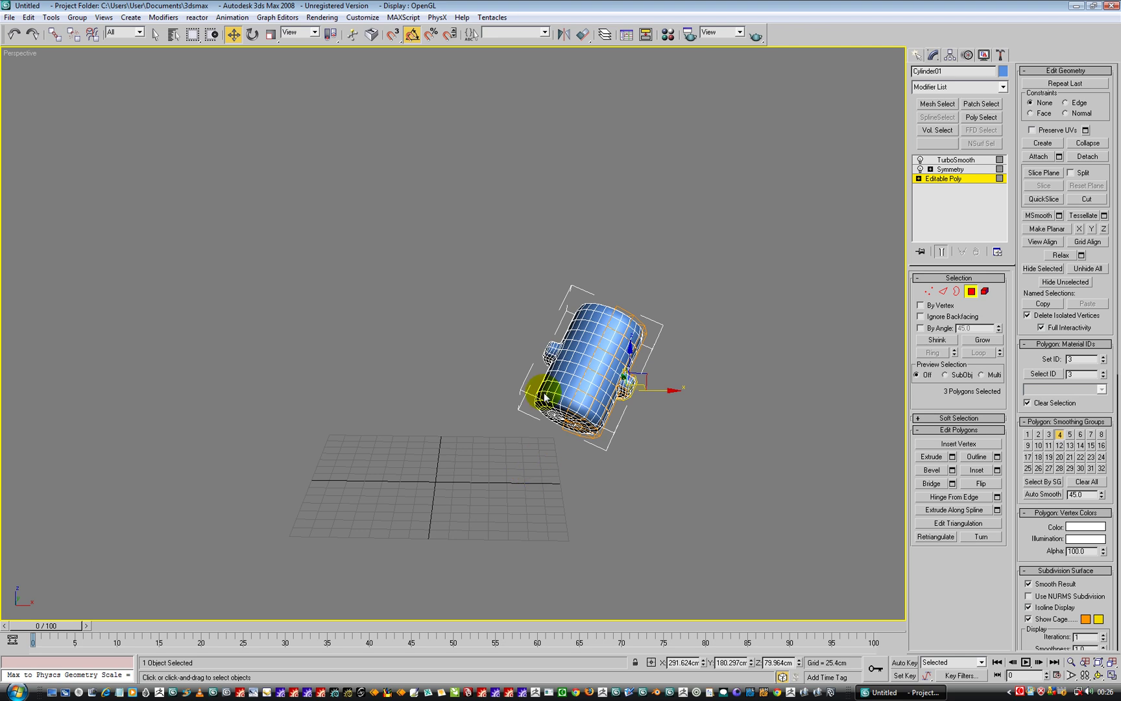
Orbit and zoom around the smoothed capsule, then exit to whole-object level.
alt+middle_drag(542, 408, 430, 353)
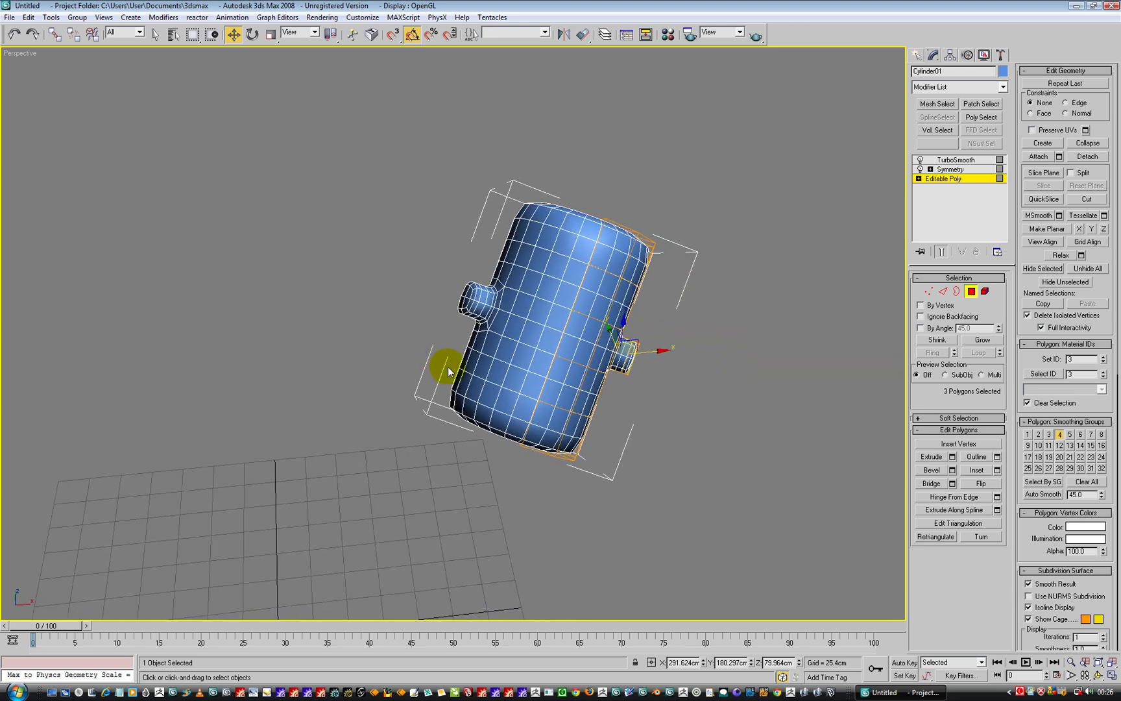
click(1021, 693)
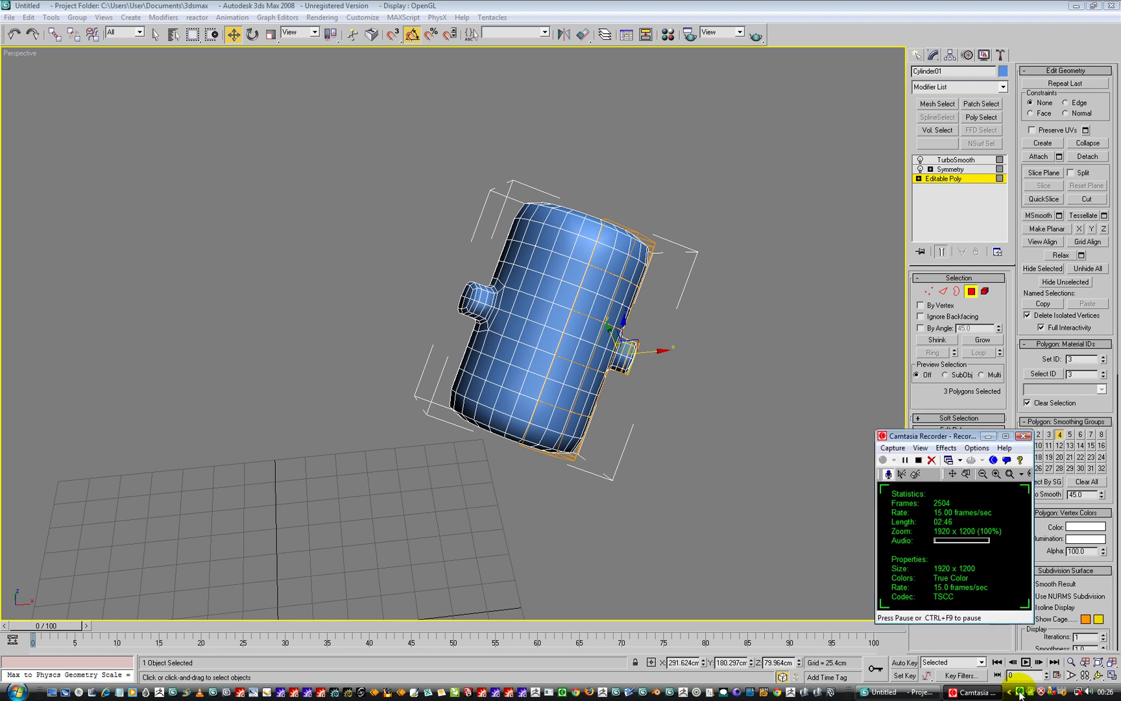
drag(925, 440, 841, 412)
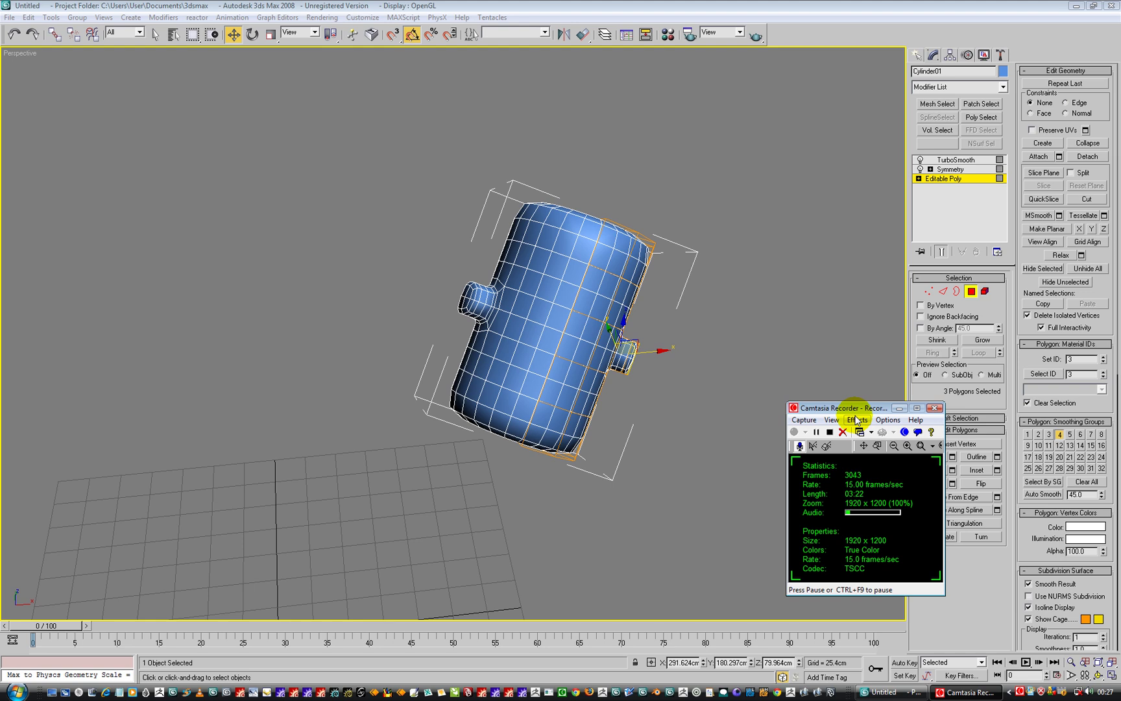
alt+middle_drag(714, 395, 533, 315)
scroll(603, 324, up, 2)
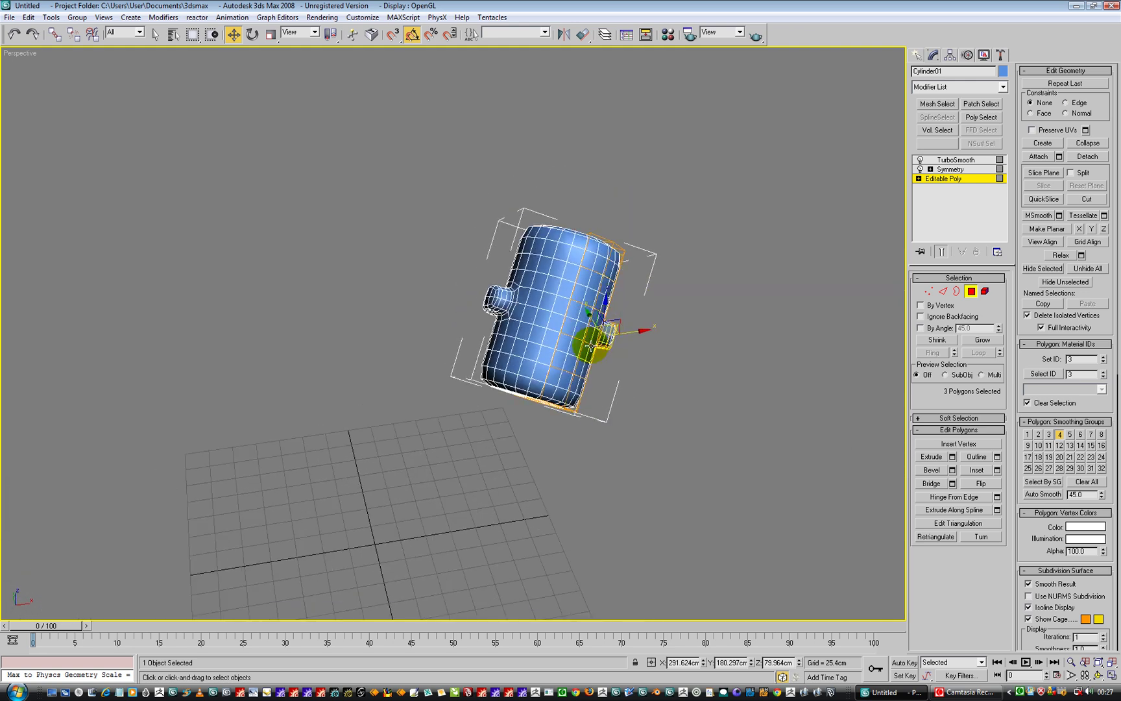
alt+middle_drag(595, 338, 856, 299)
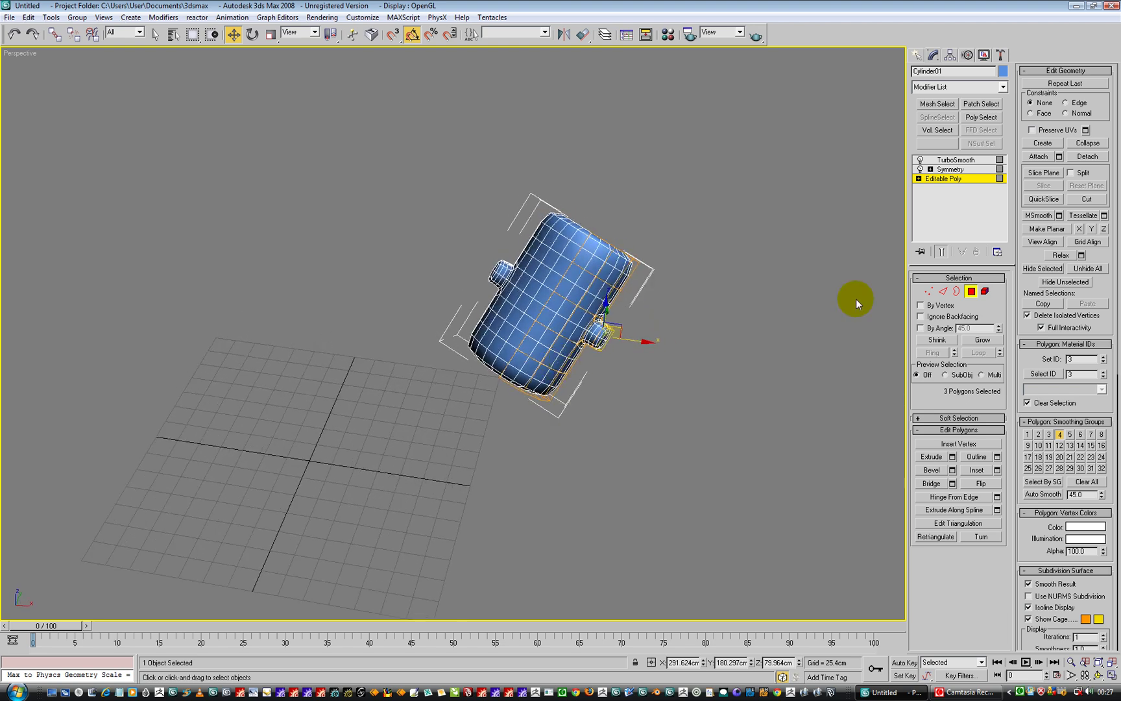
click(946, 179)
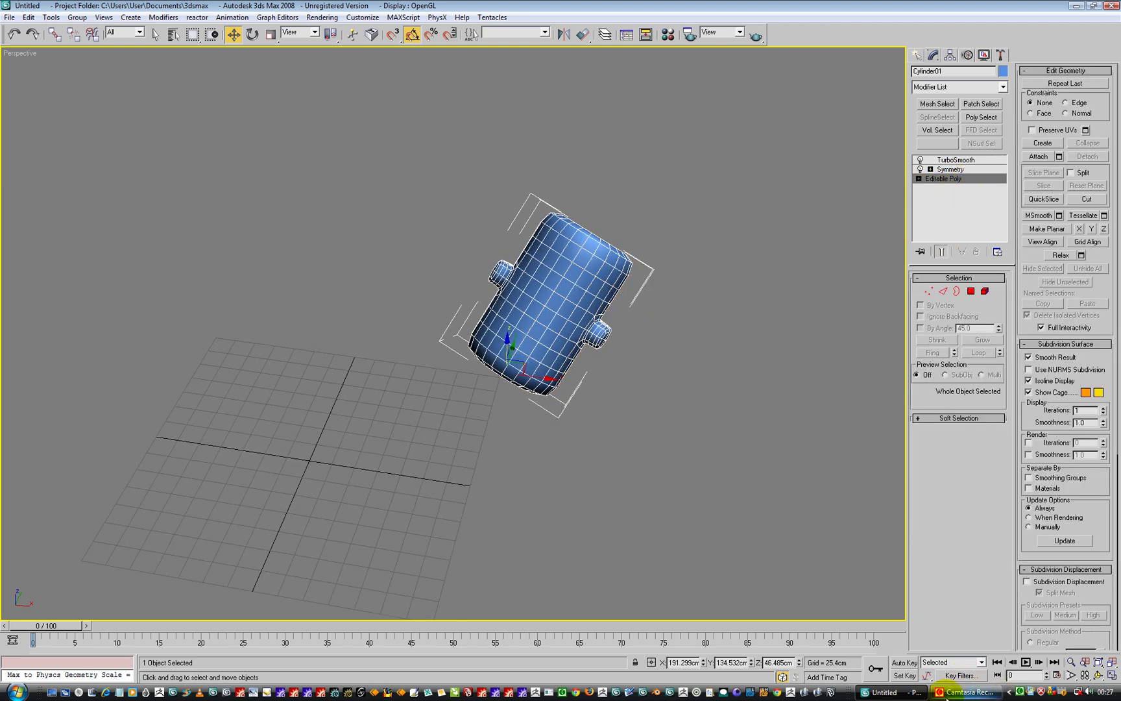
click(966, 692)
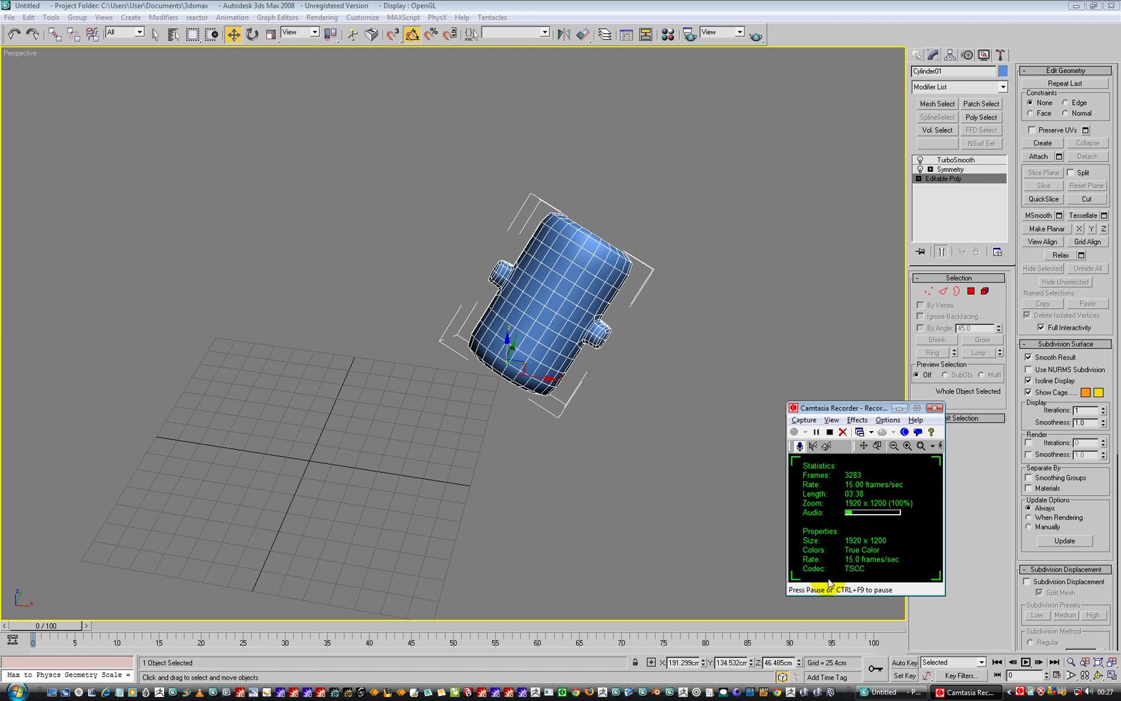